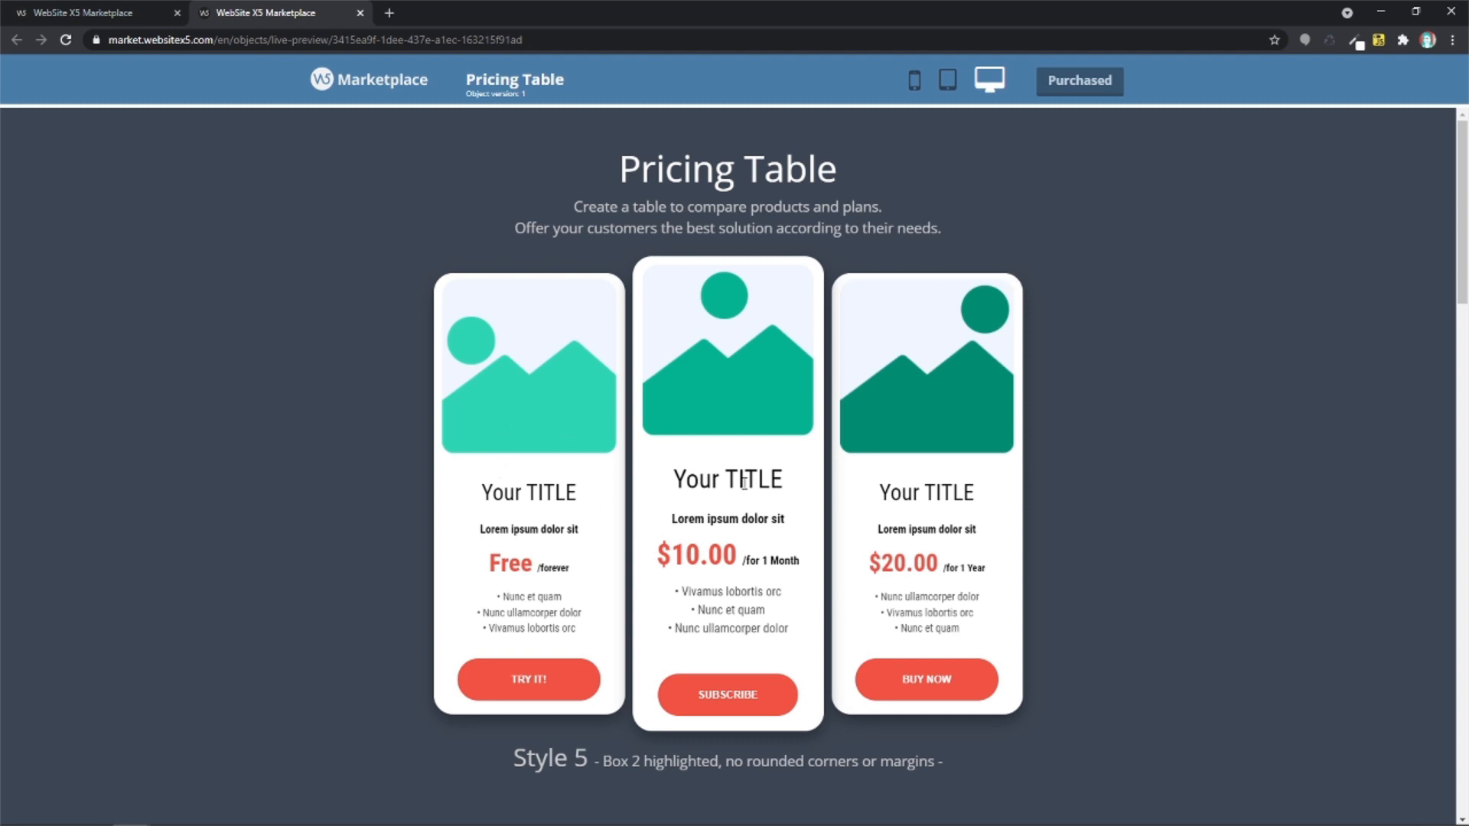
Examine the sample styles in the Pricing Table live preview on the Marketplace page.
drag(737, 628, 741, 628)
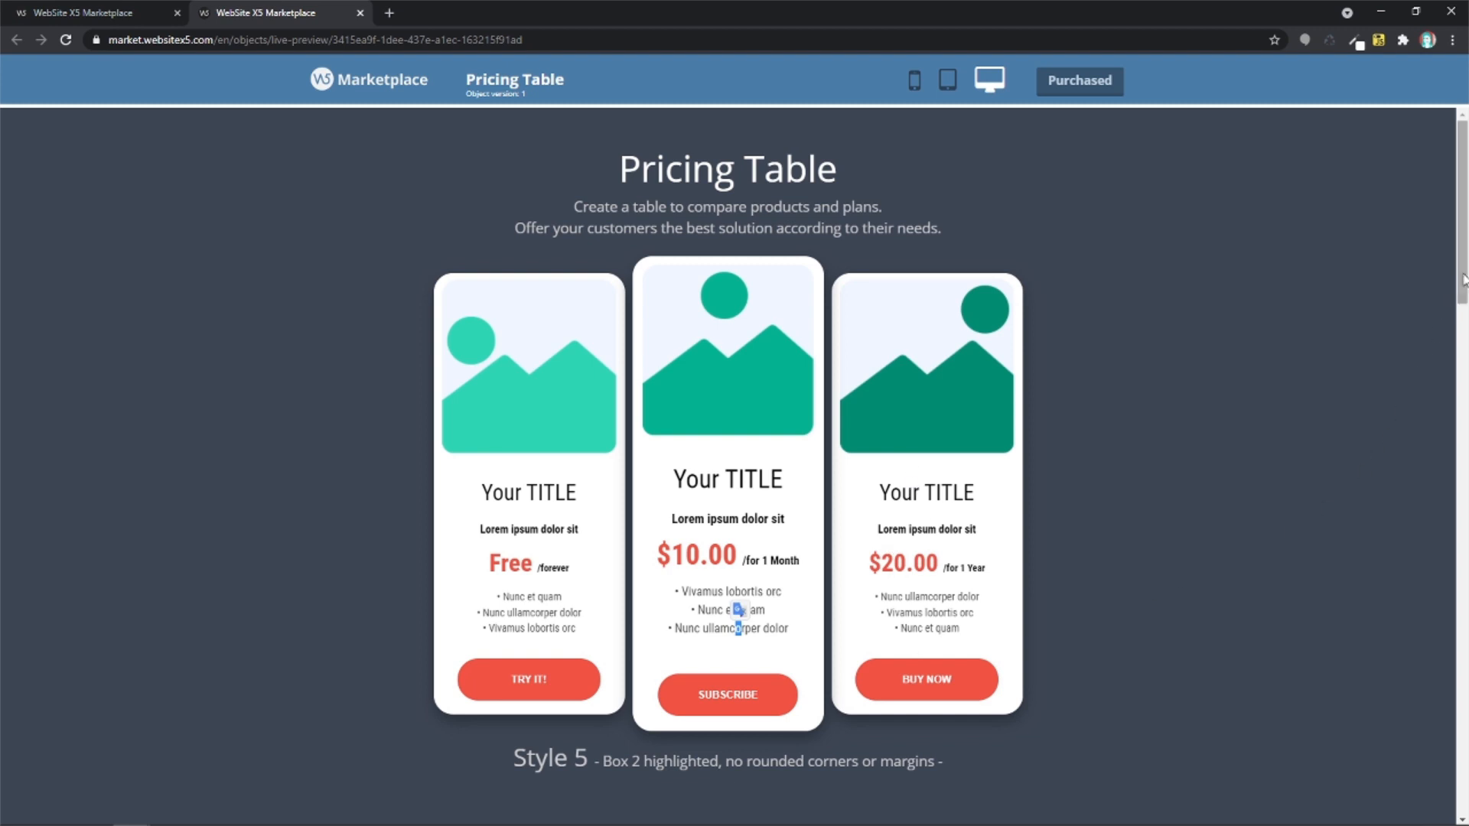
drag(1457, 284, 1443, 492)
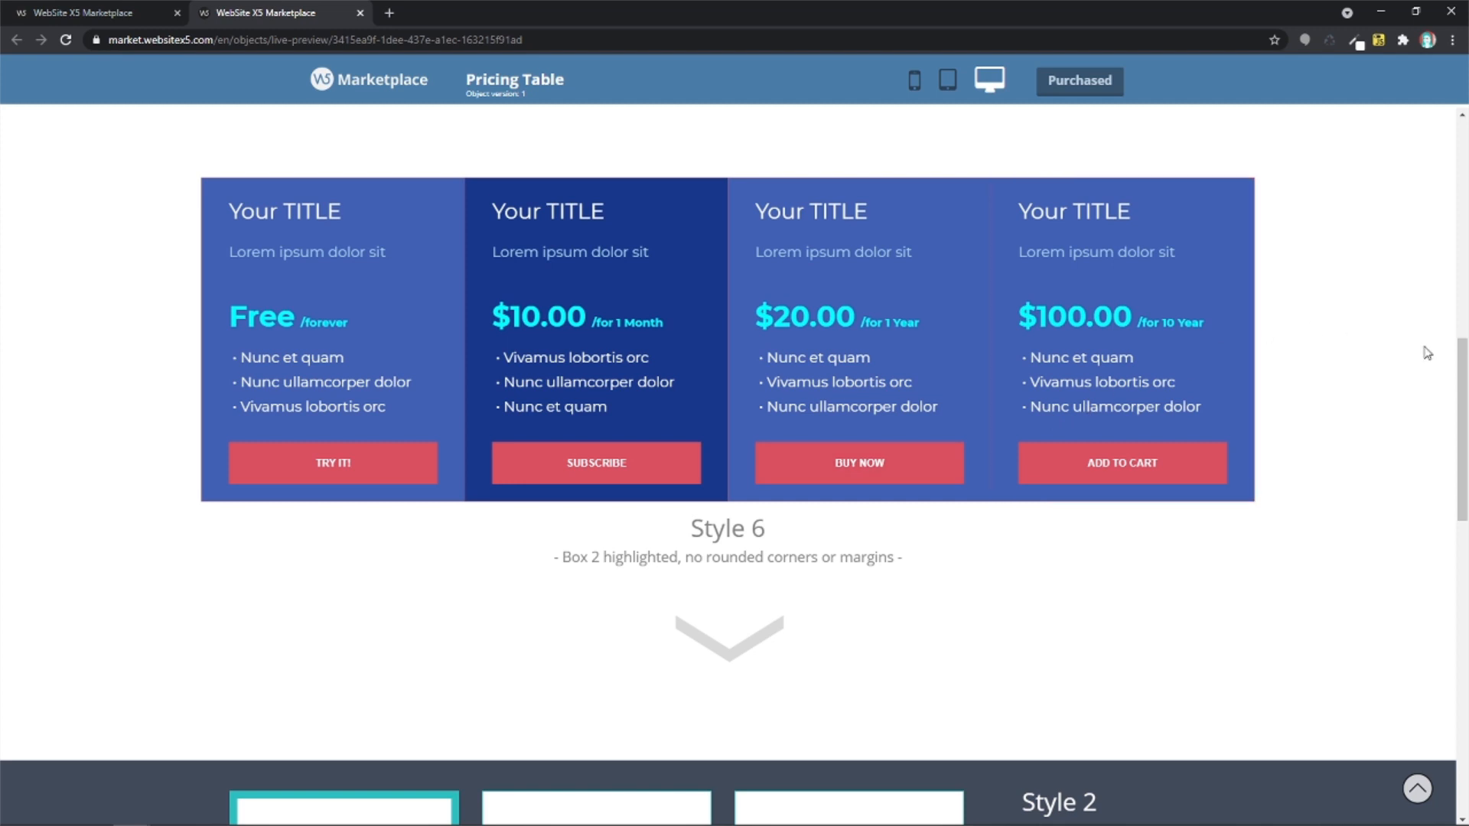
drag(1463, 369, 1436, 498)
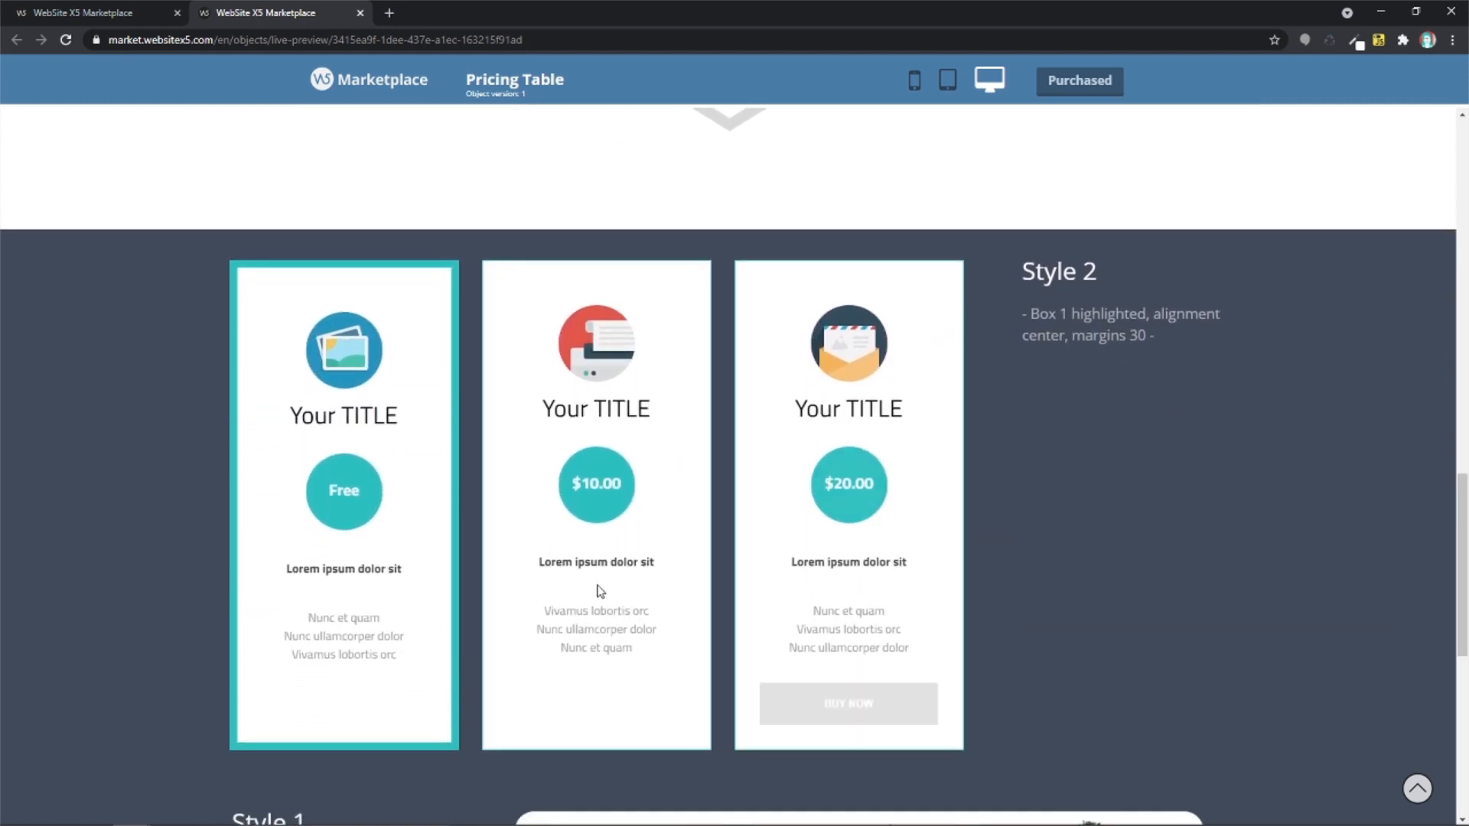
mouse_move(846, 357)
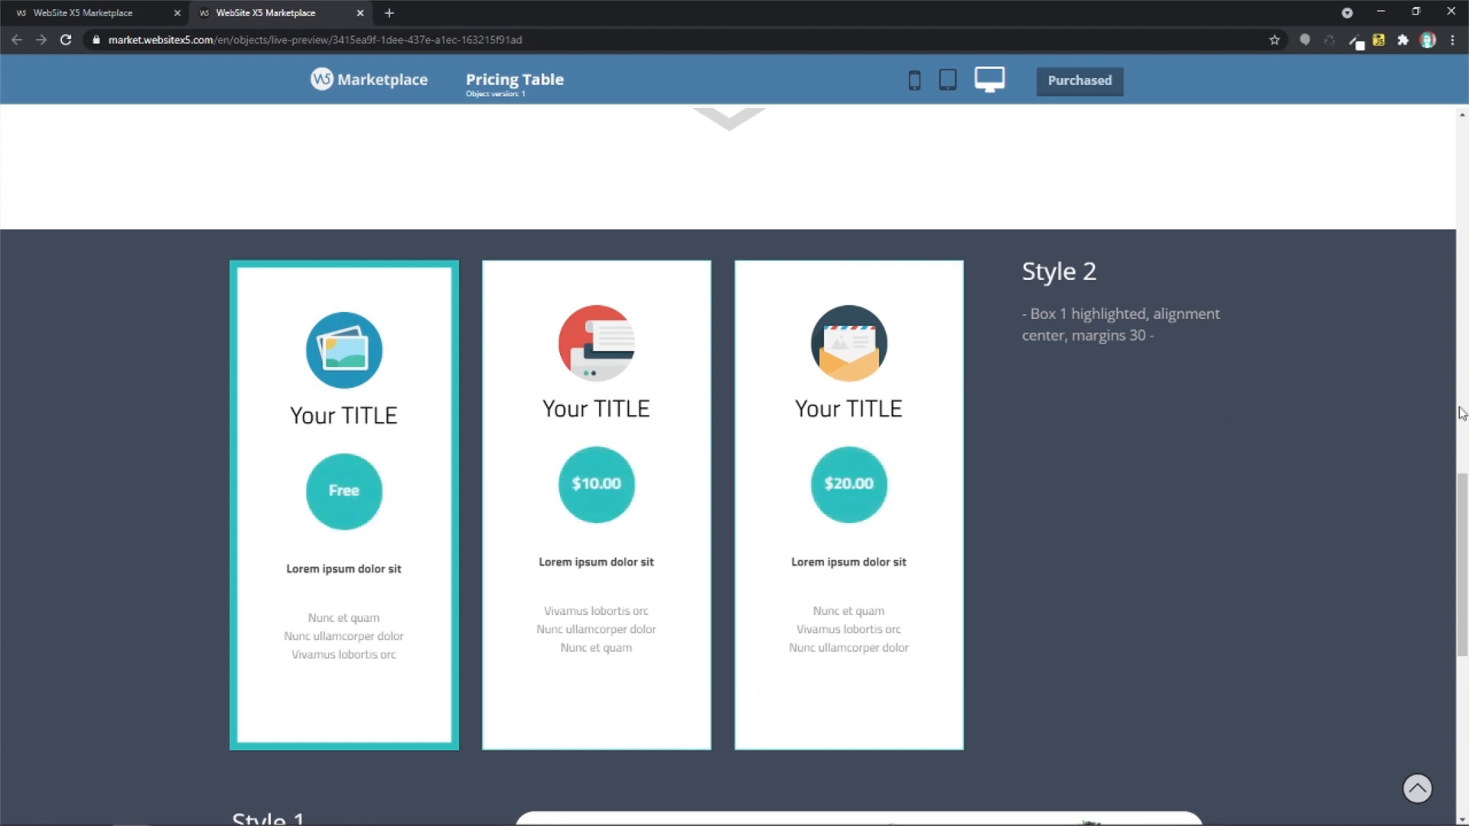
drag(1459, 481, 1459, 604)
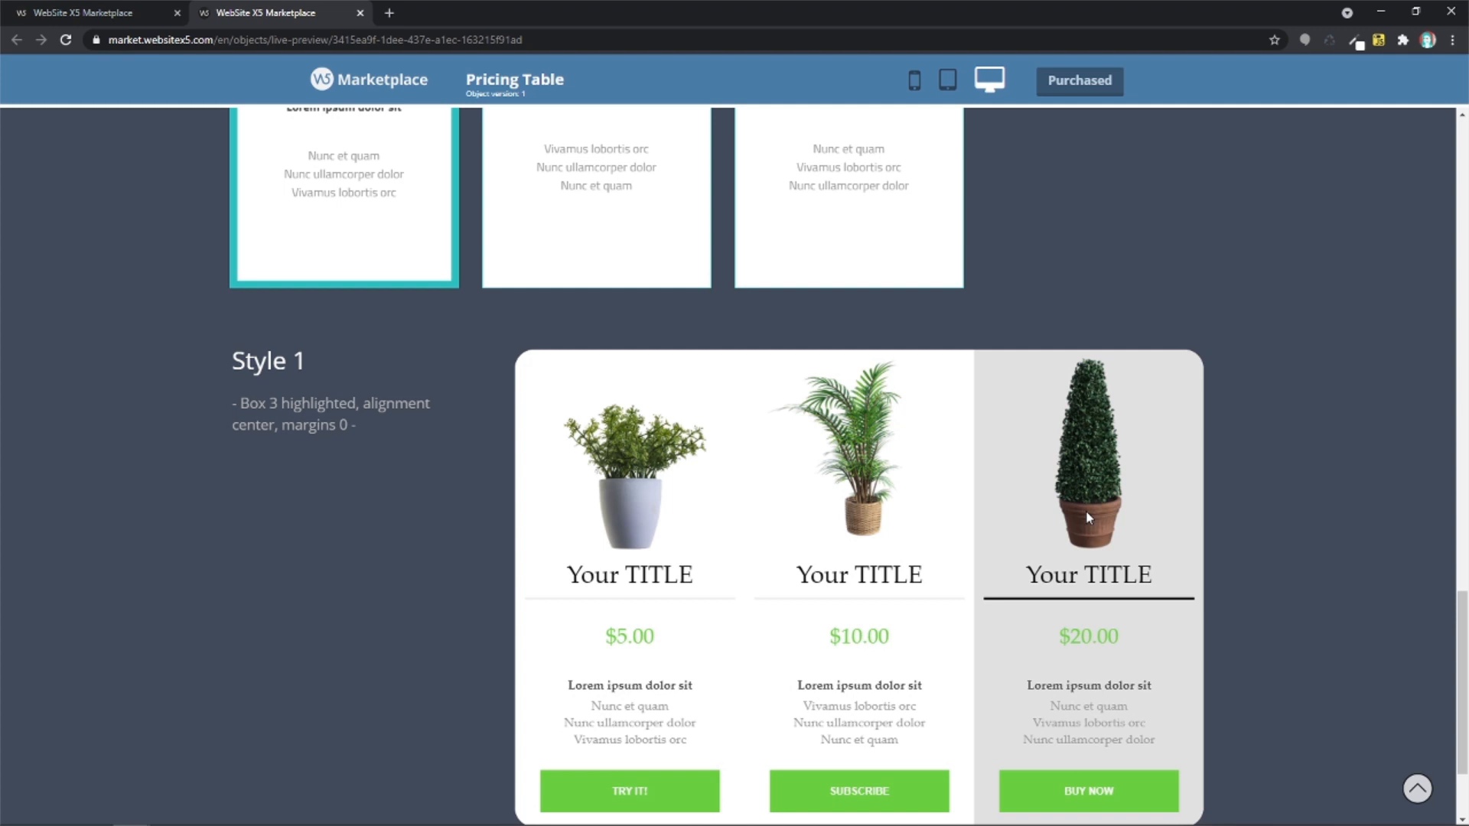
Switch to the KidsLand site preview and examine the lesson pricing table on its home page.
click(1387, 20)
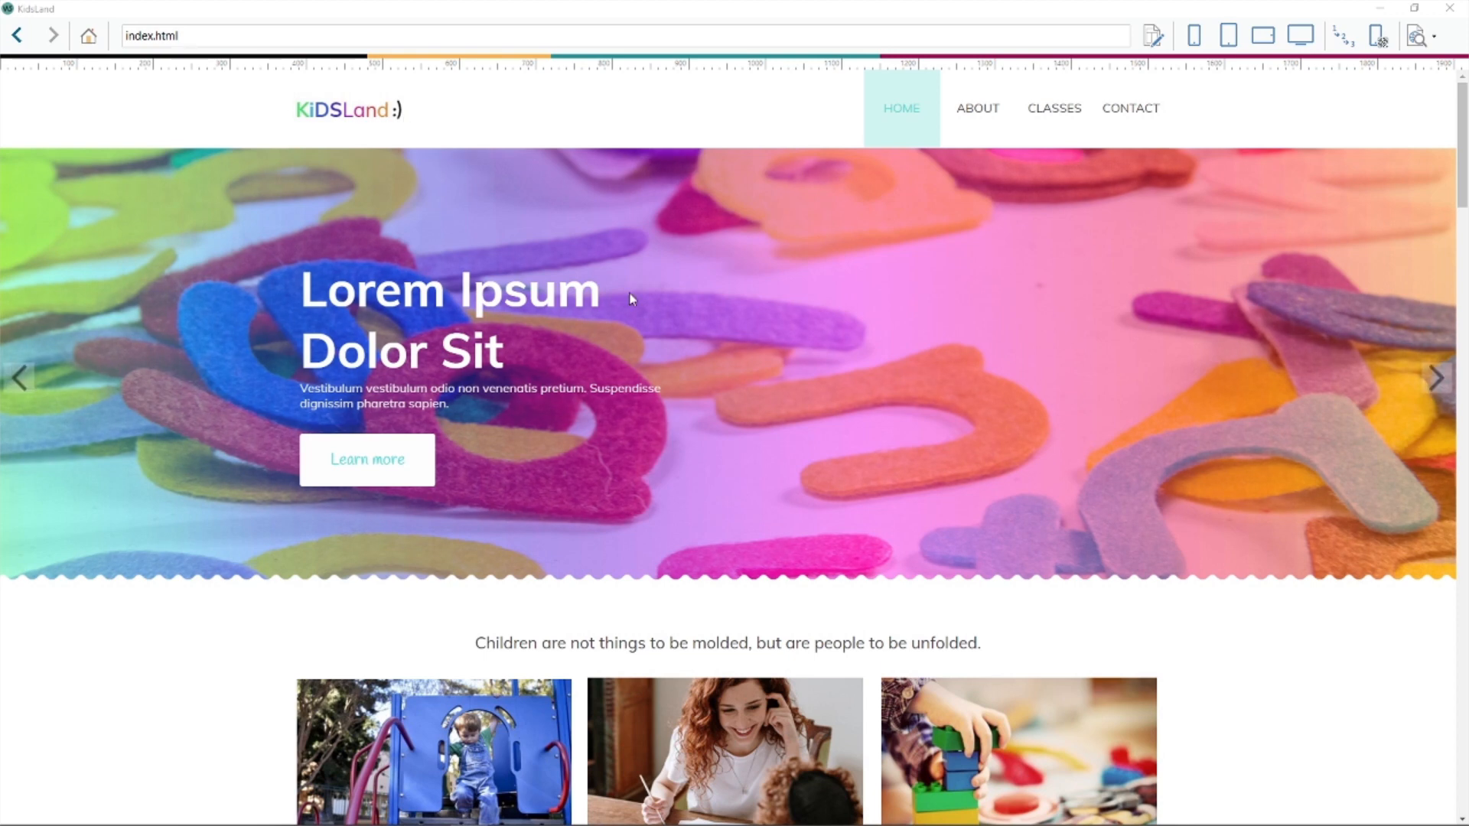
drag(1463, 137, 1457, 329)
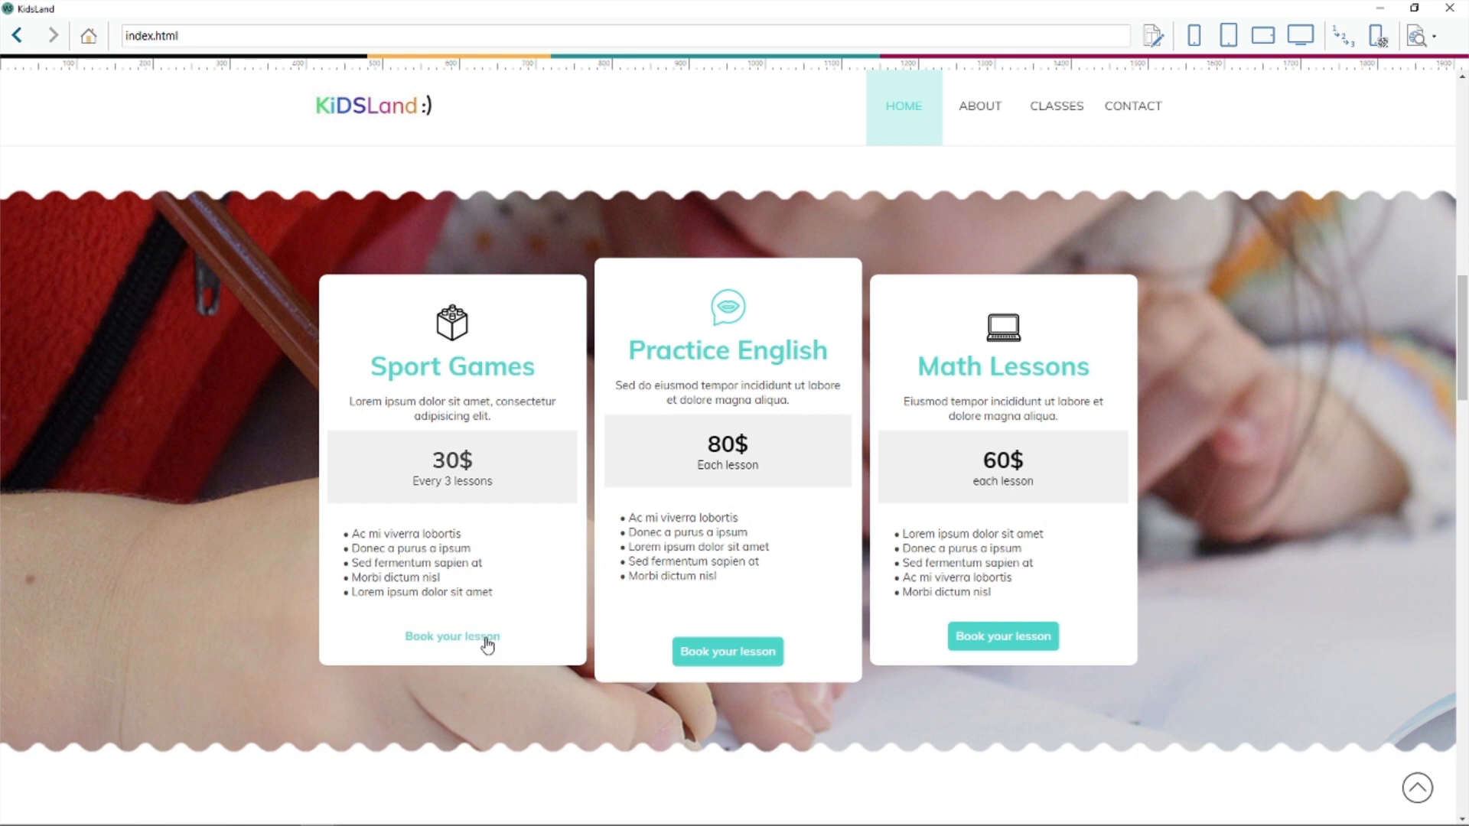
click(1383, 10)
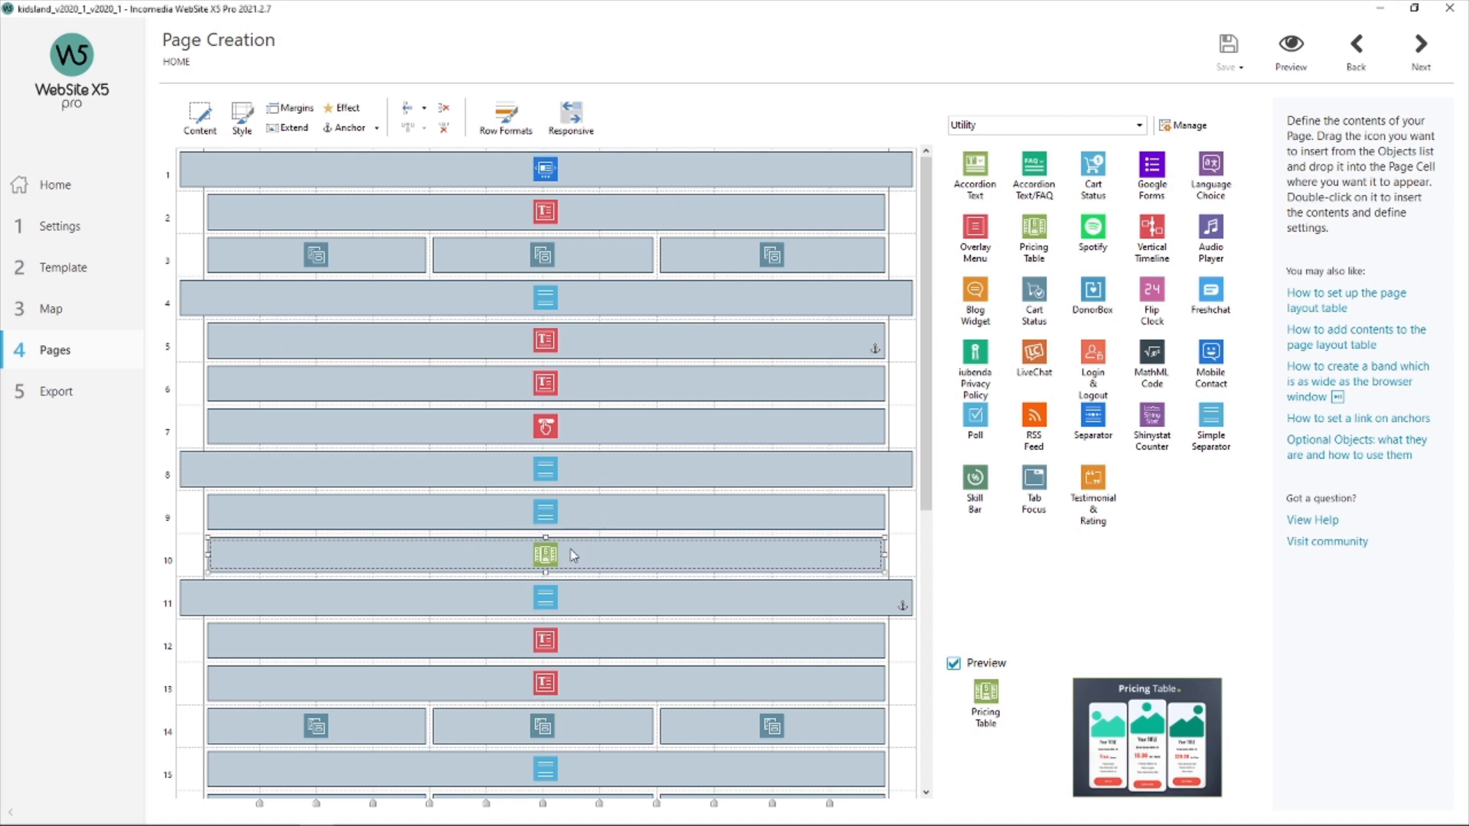
Look up the Pricing Table object in the Utility category of the object manager.
click(1184, 135)
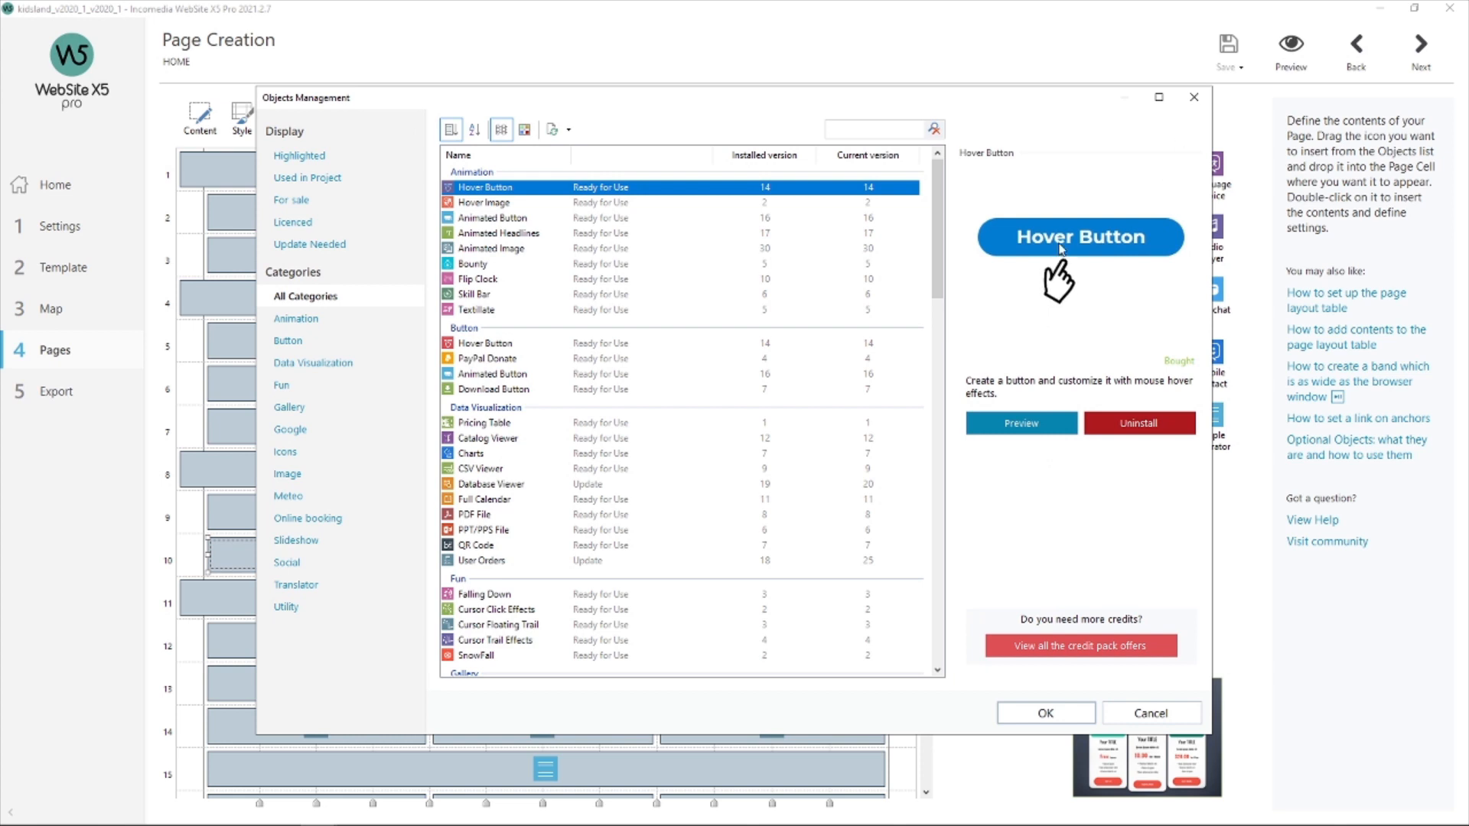
click(293, 615)
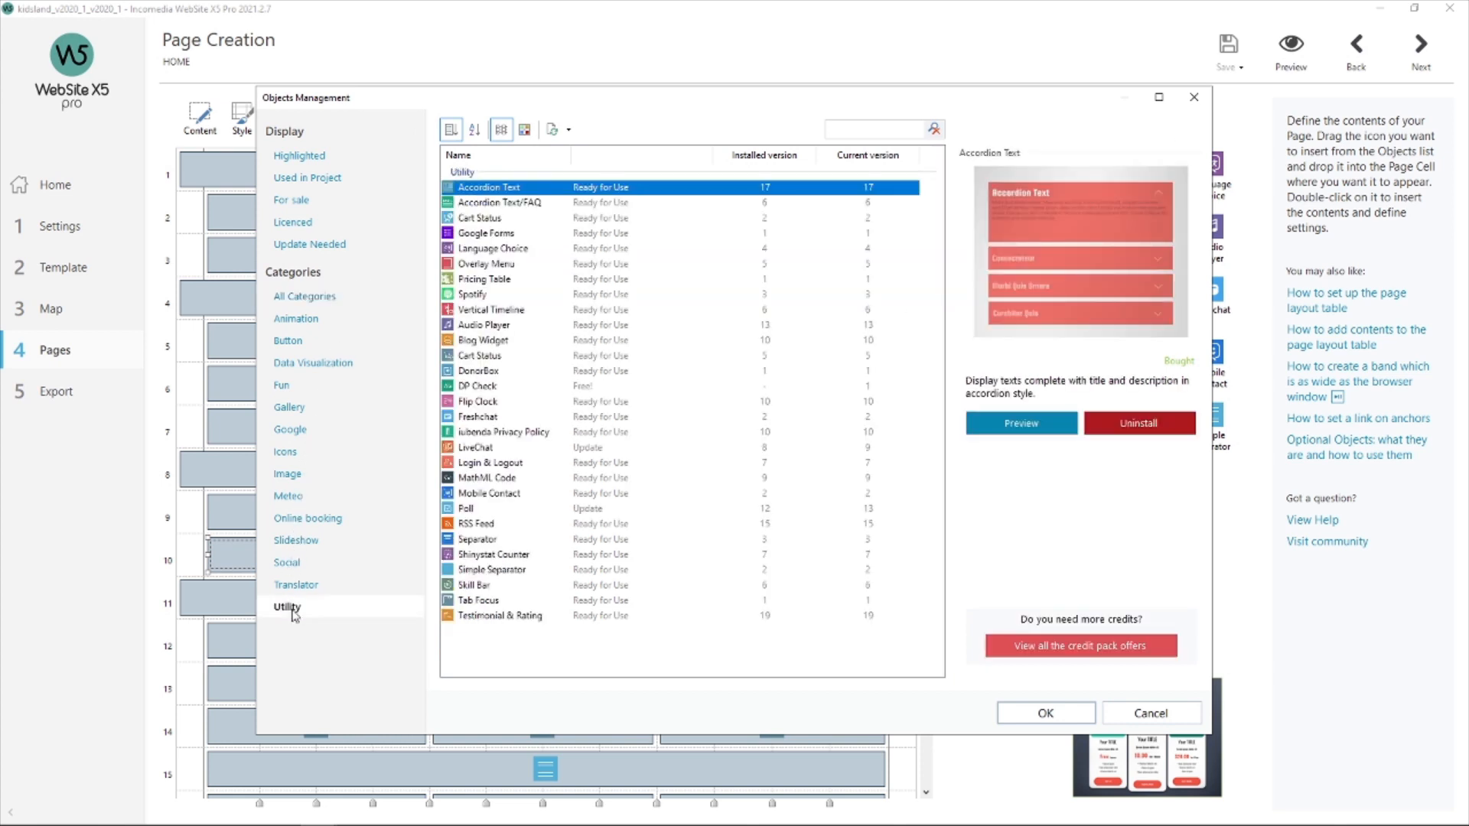
click(495, 280)
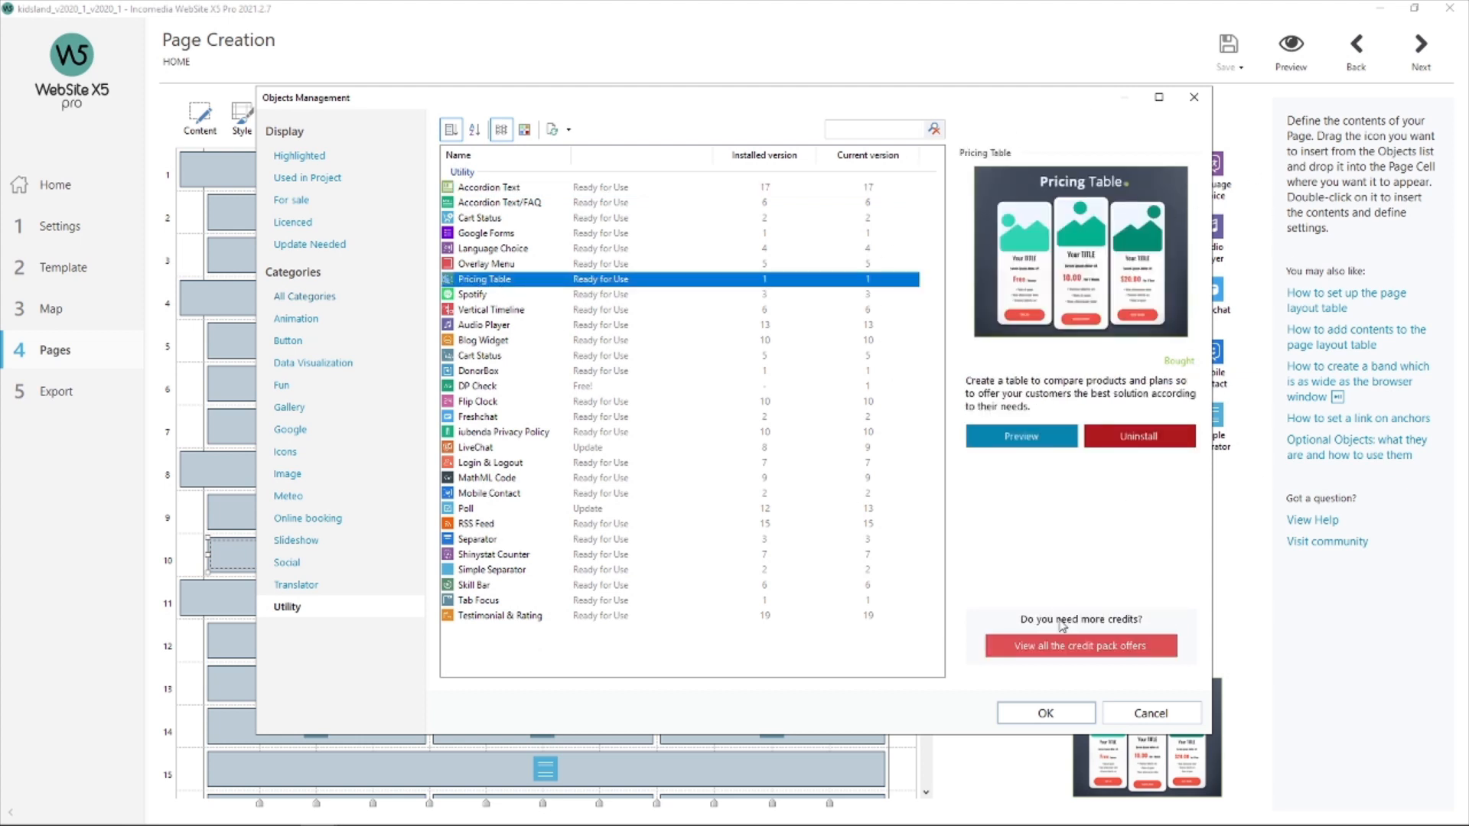
click(1032, 713)
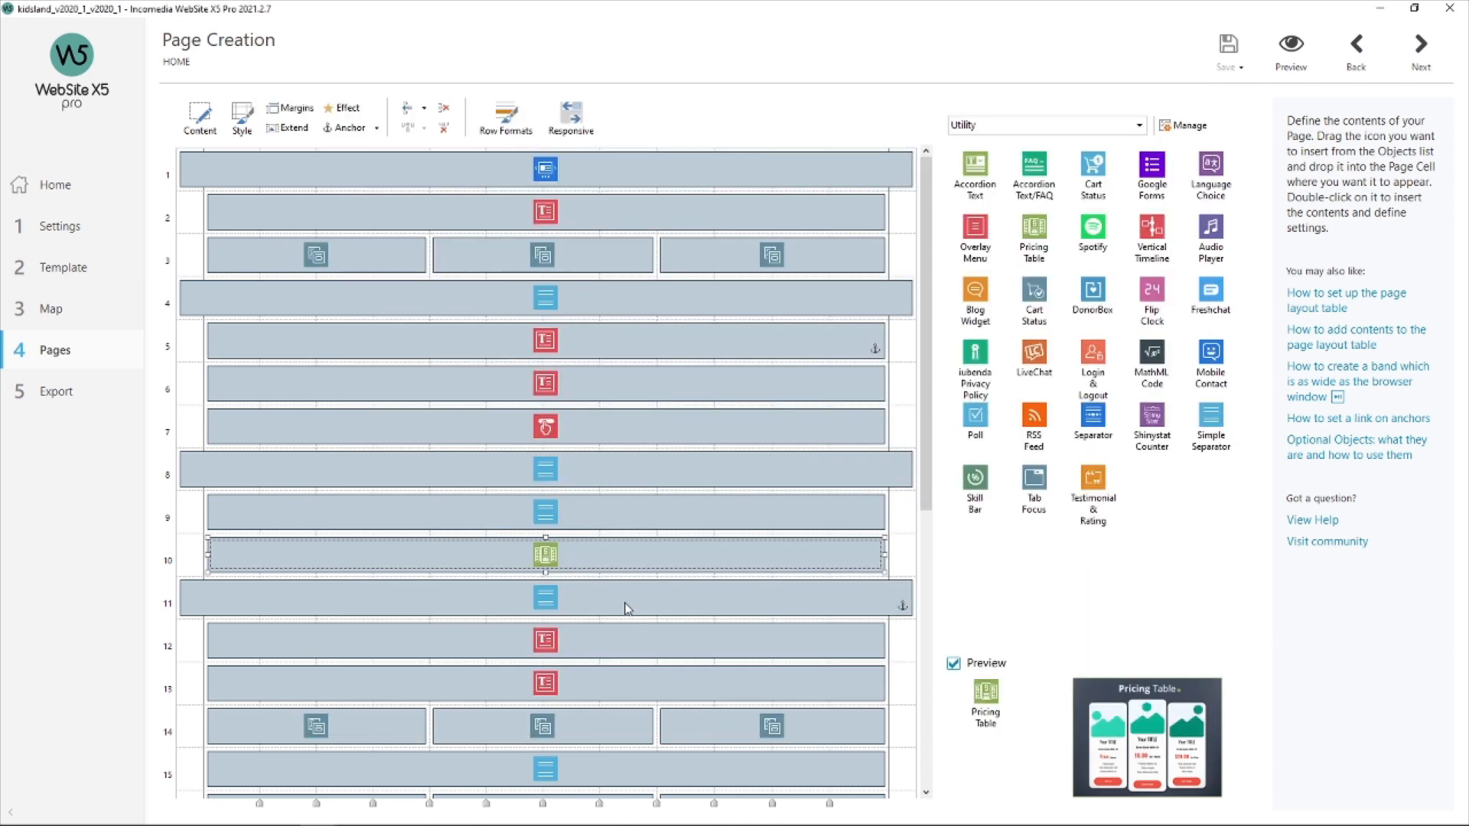
Open the Pricing Table object in row 10 for editing and compare the contents of Box 2 and Box 1.
double_click(623, 555)
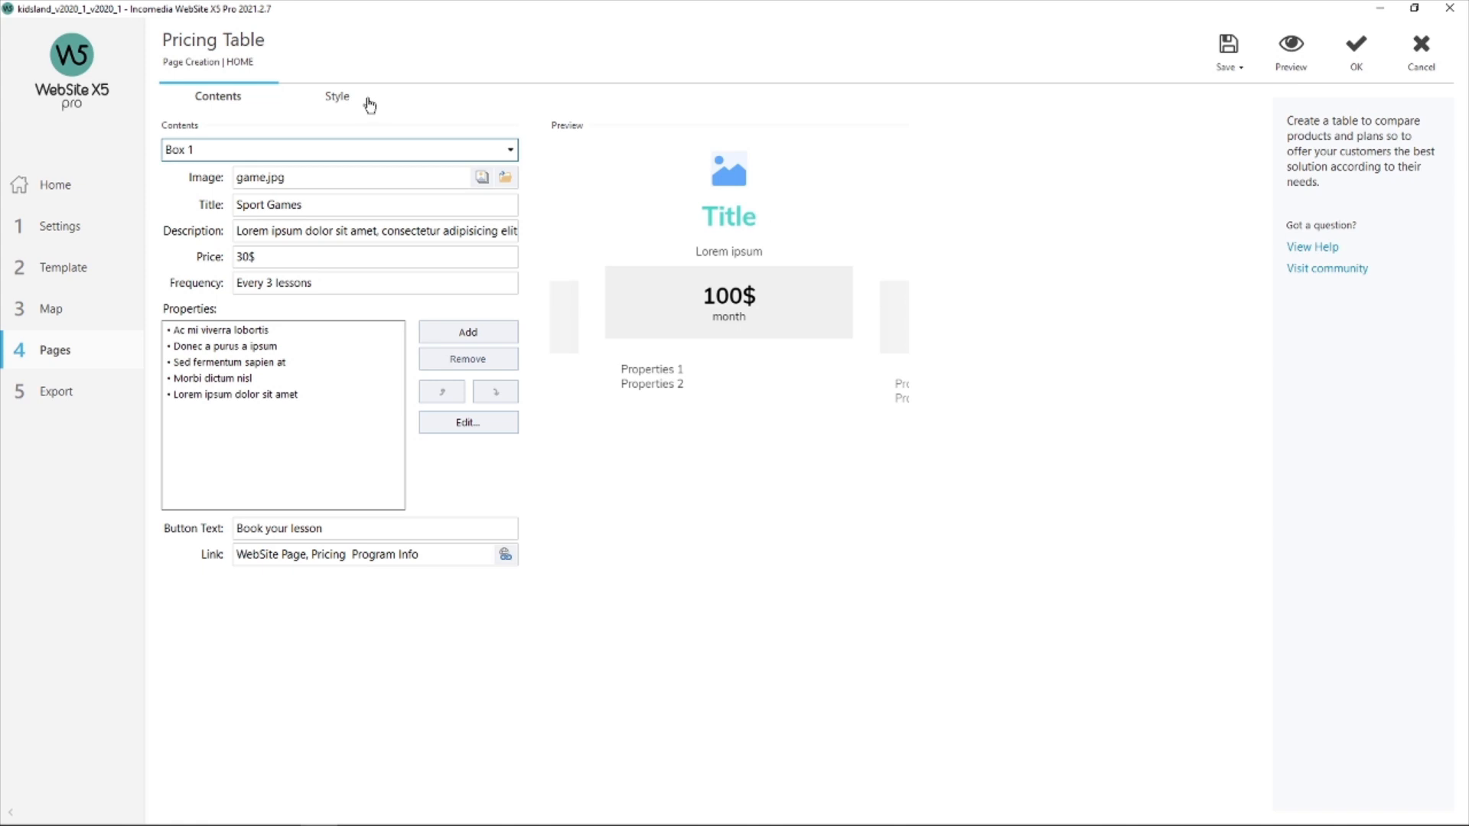
click(241, 151)
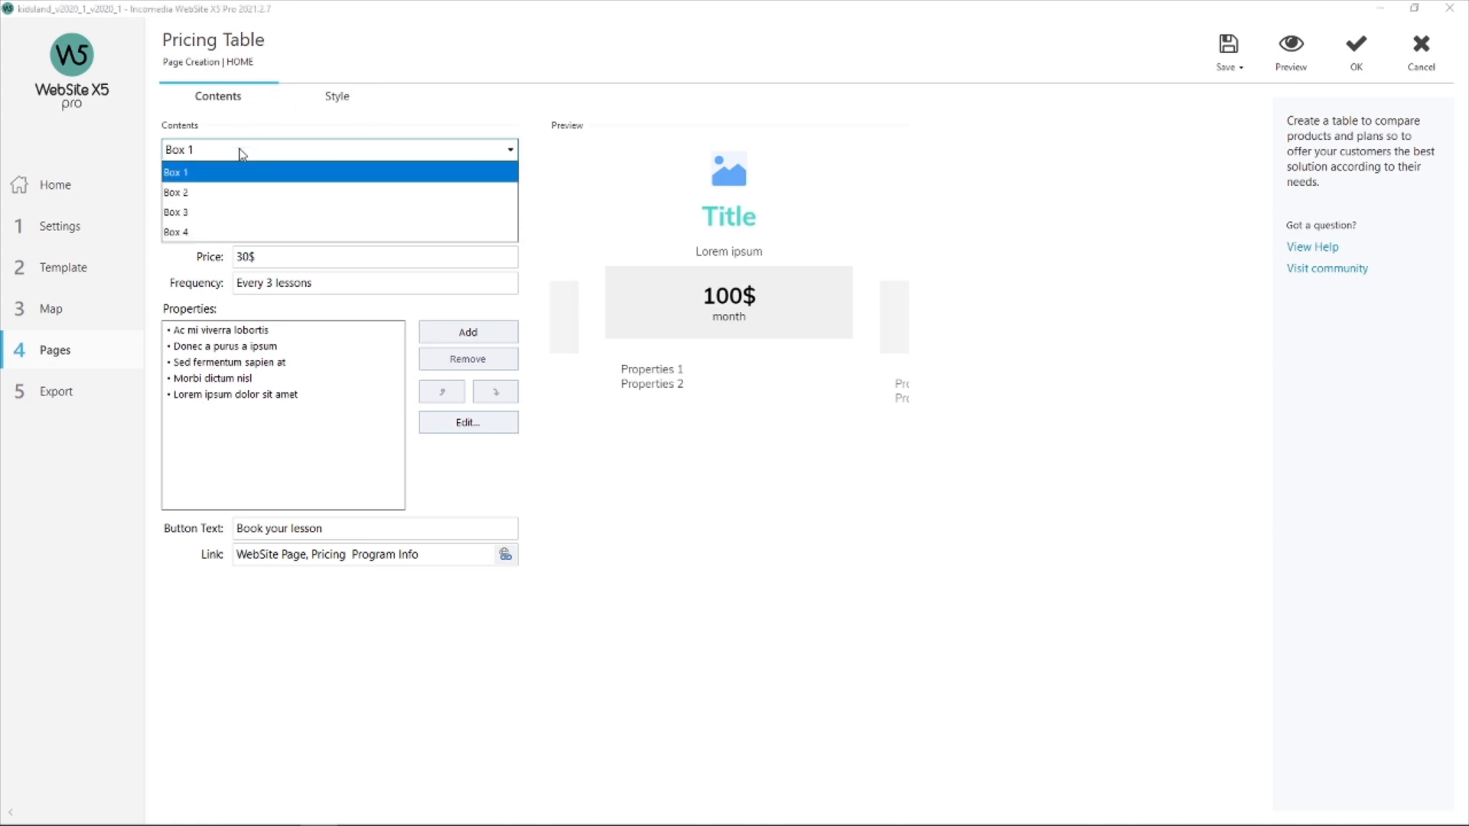
click(217, 193)
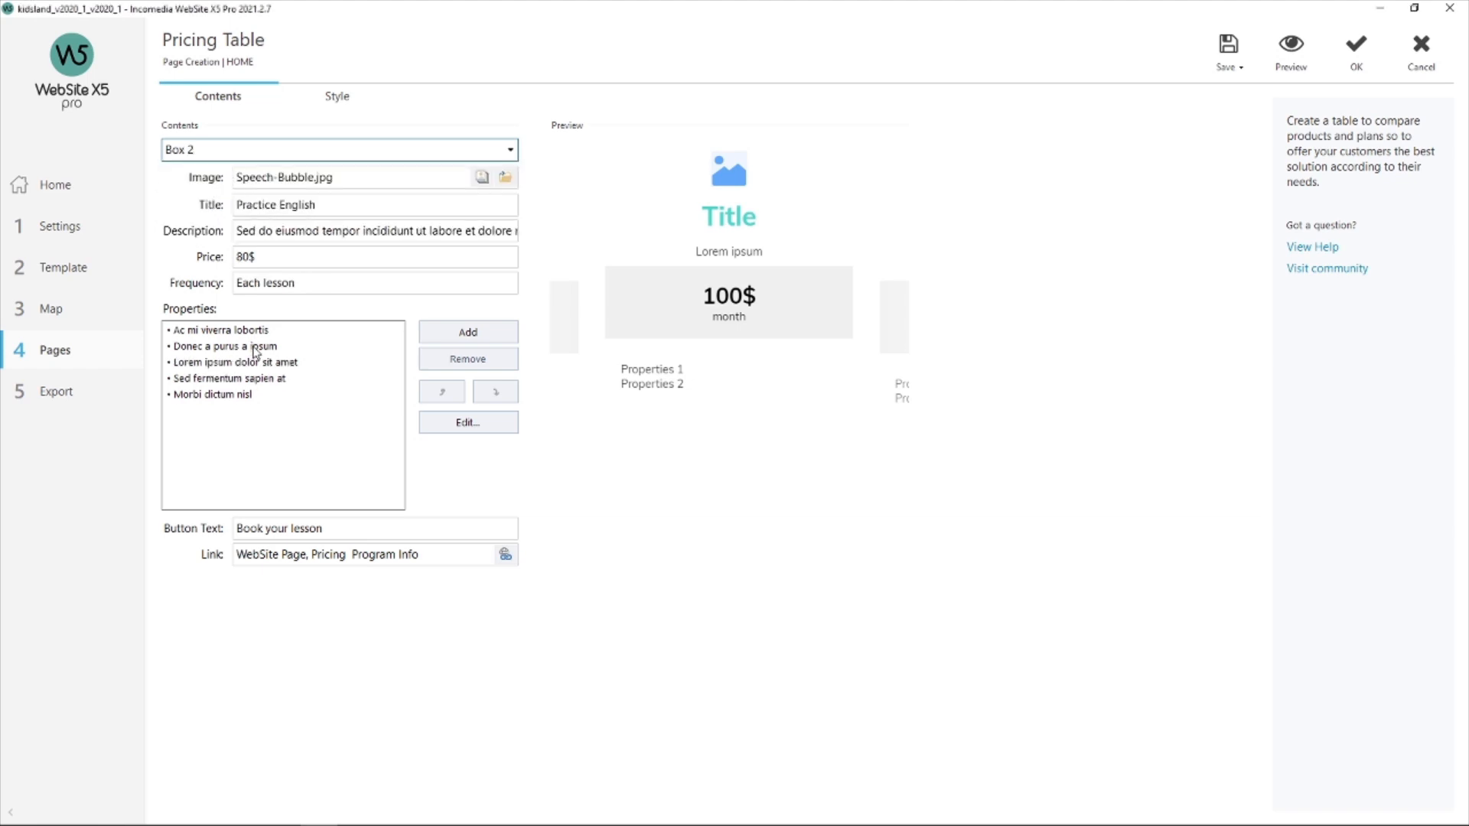
click(229, 157)
click(219, 171)
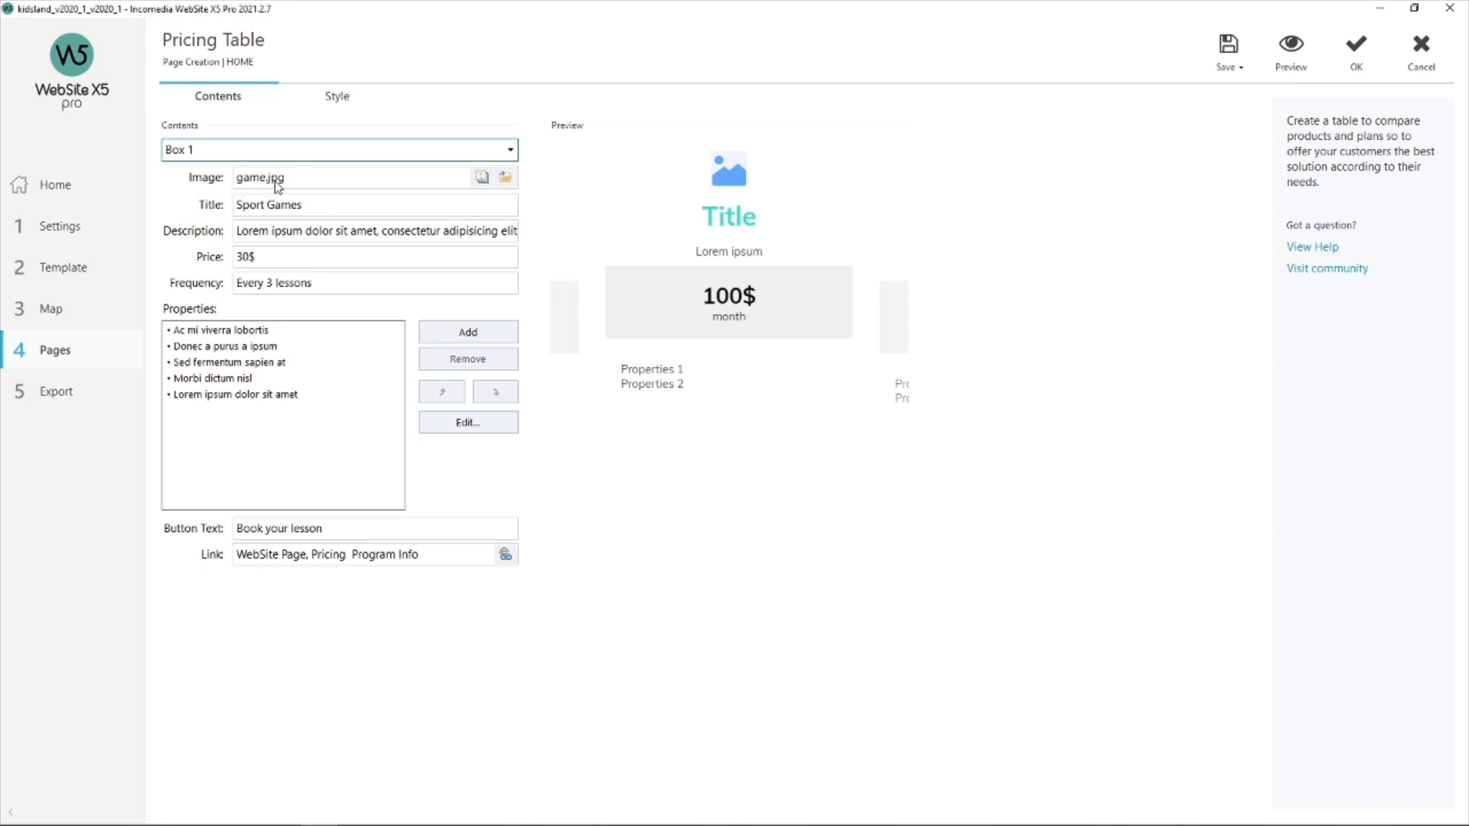
Review the title, description, price and frequency entries of Box 1.
drag(298, 205, 232, 206)
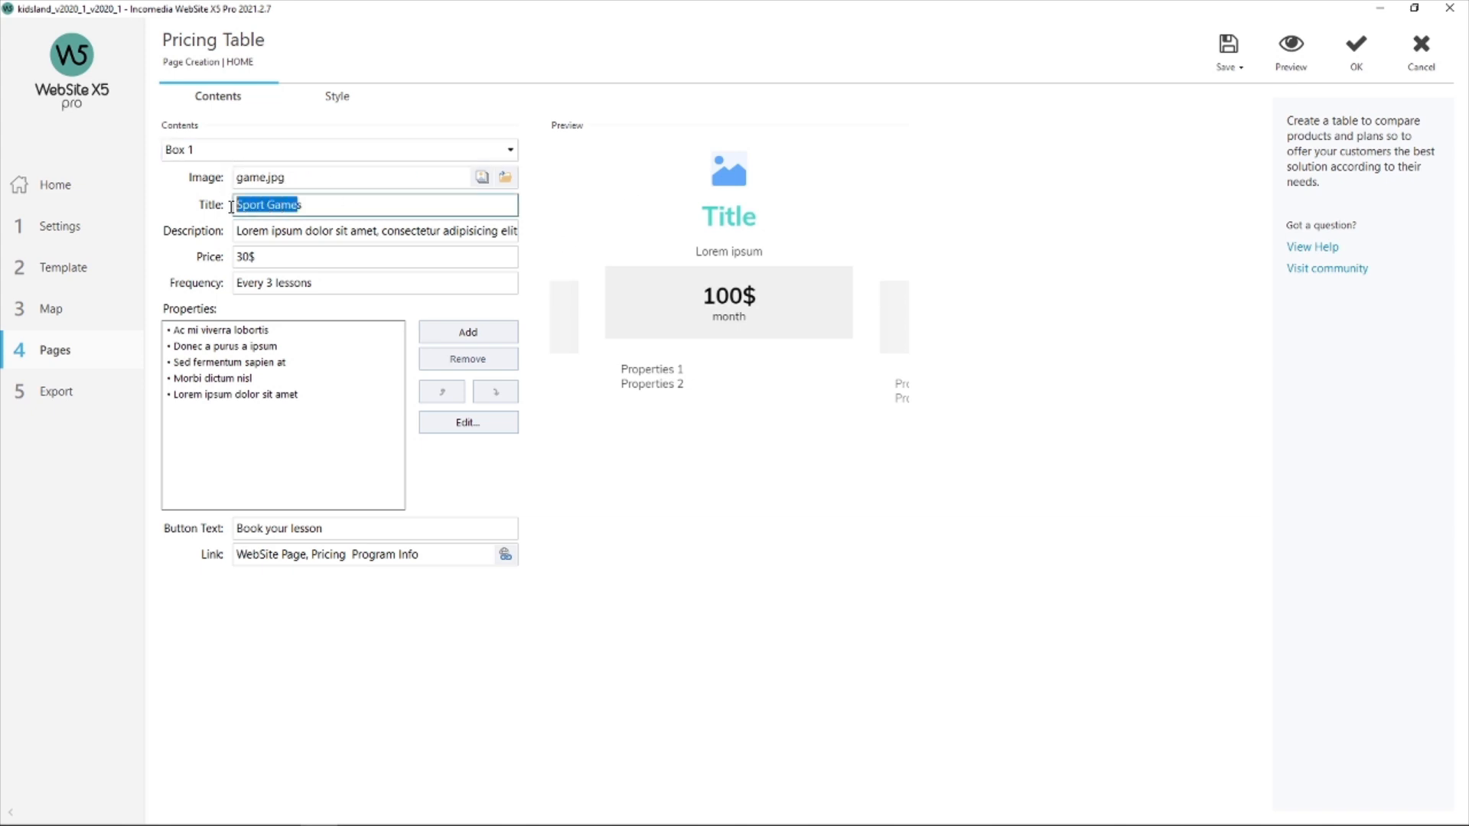
click(238, 233)
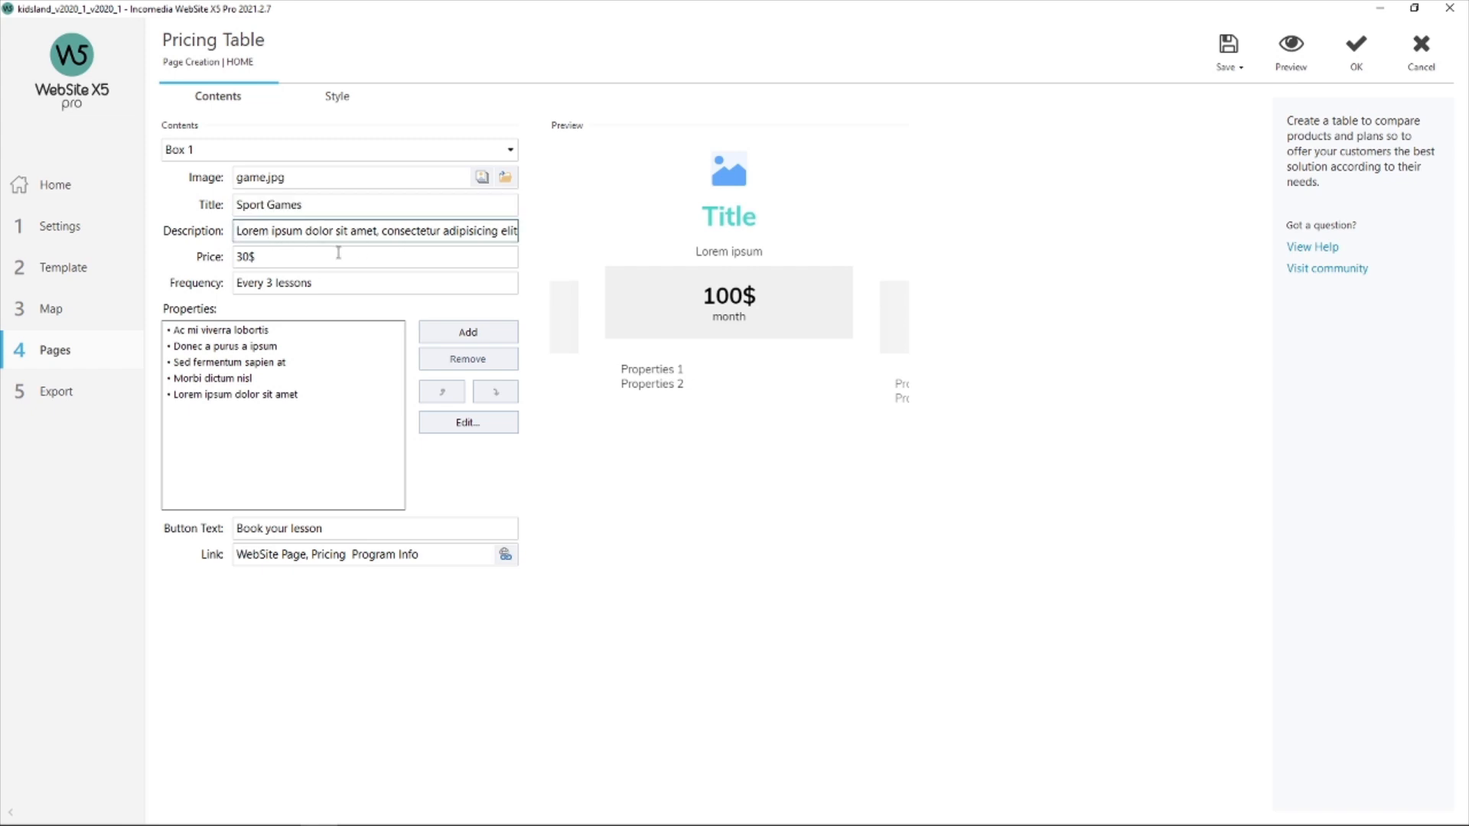
key(Tab)
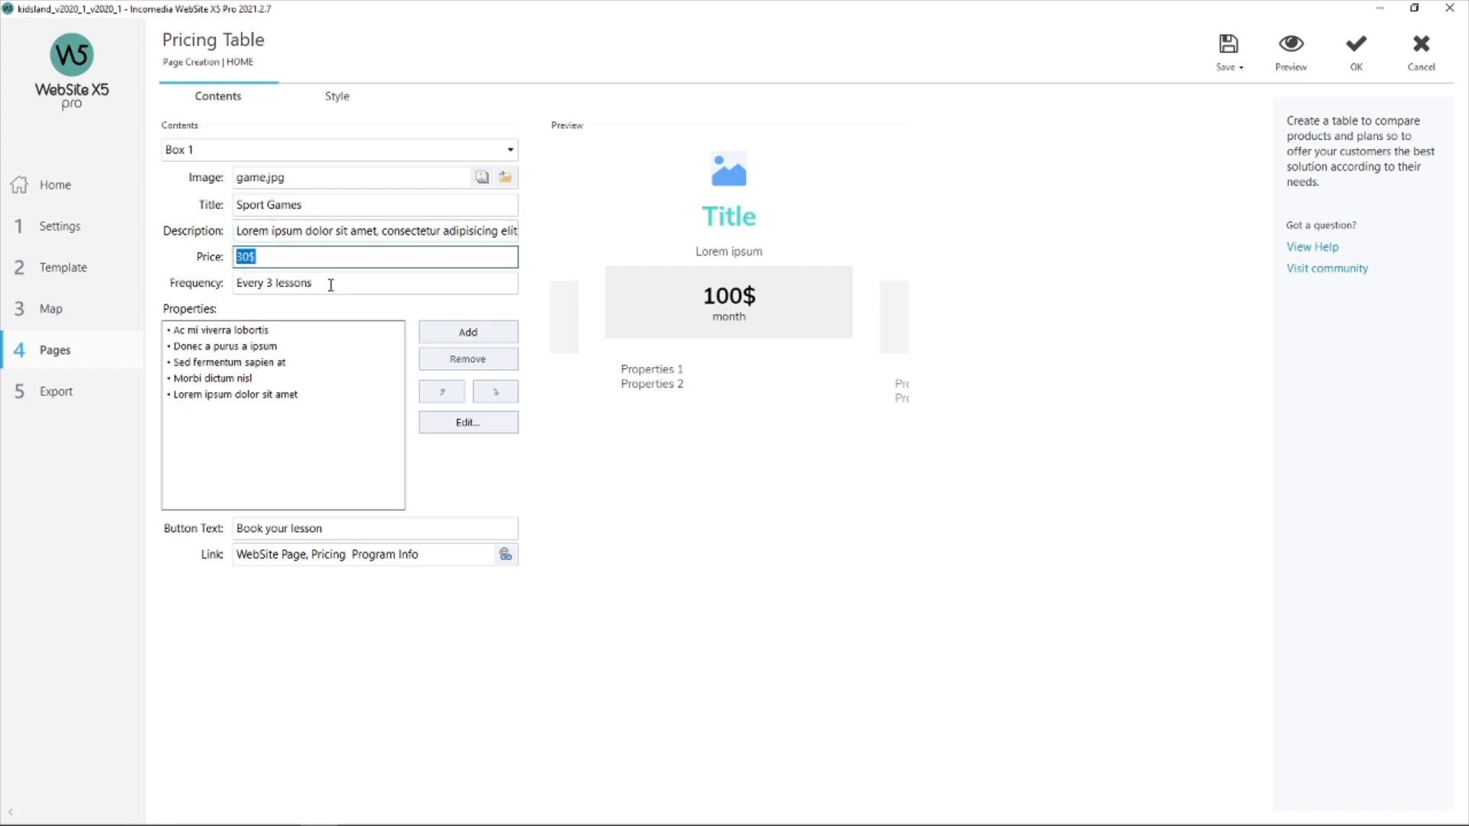
drag(327, 284, 242, 280)
key(BackSpace)
key(ctrl+z)
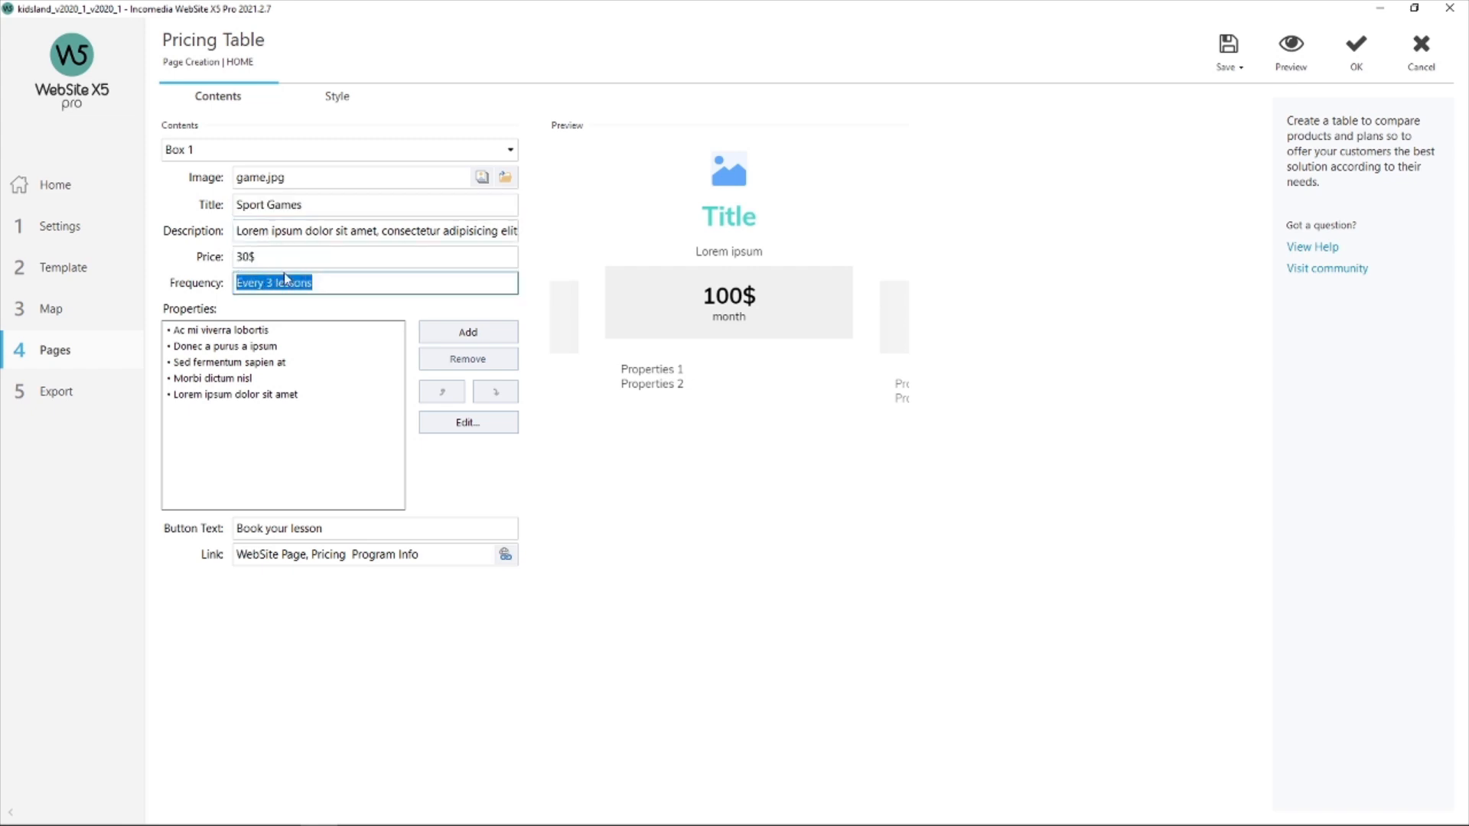
double_click(259, 256)
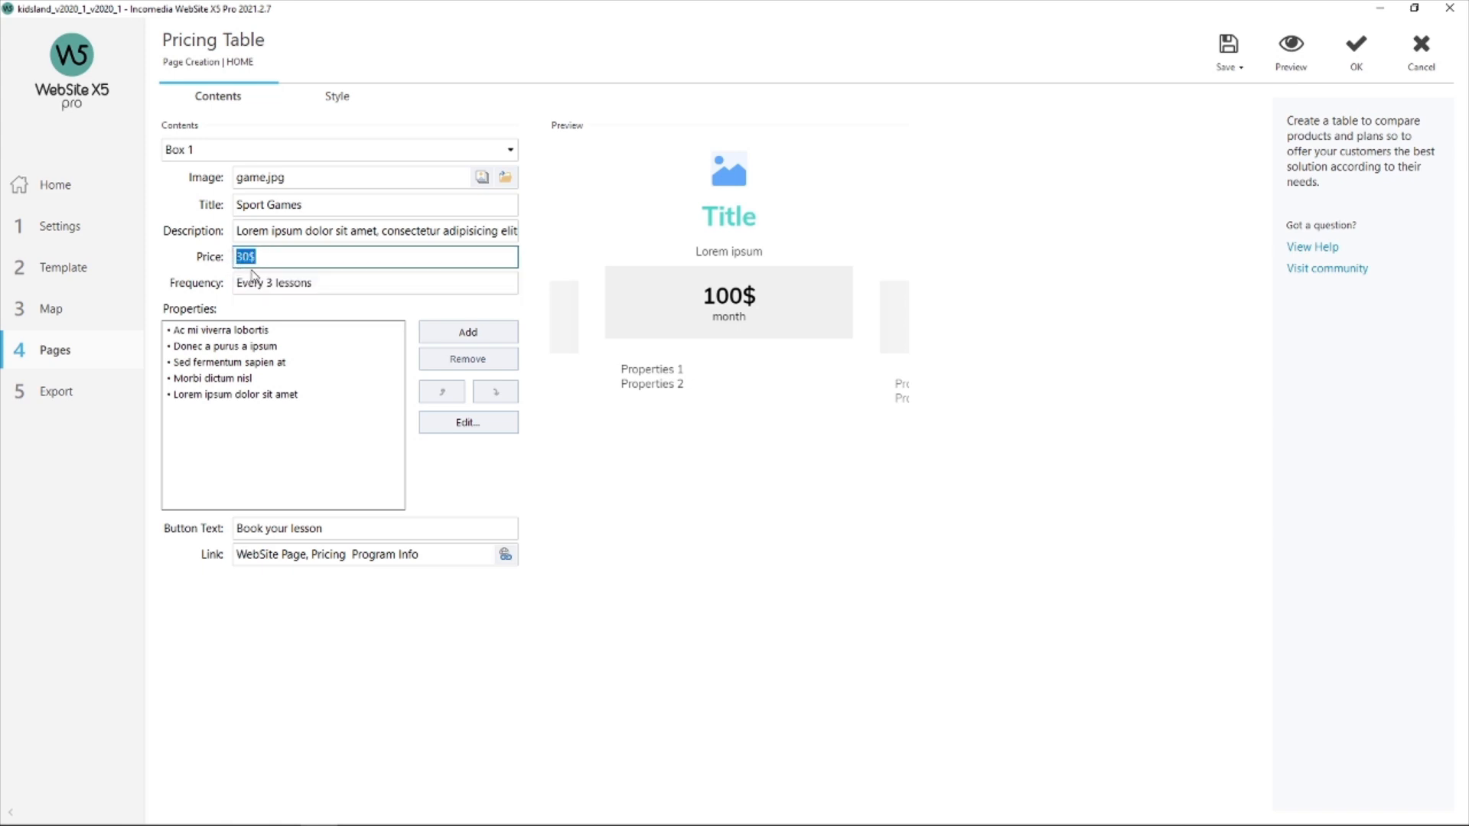
Go through the individual entries in Box 1's properties list.
click(224, 334)
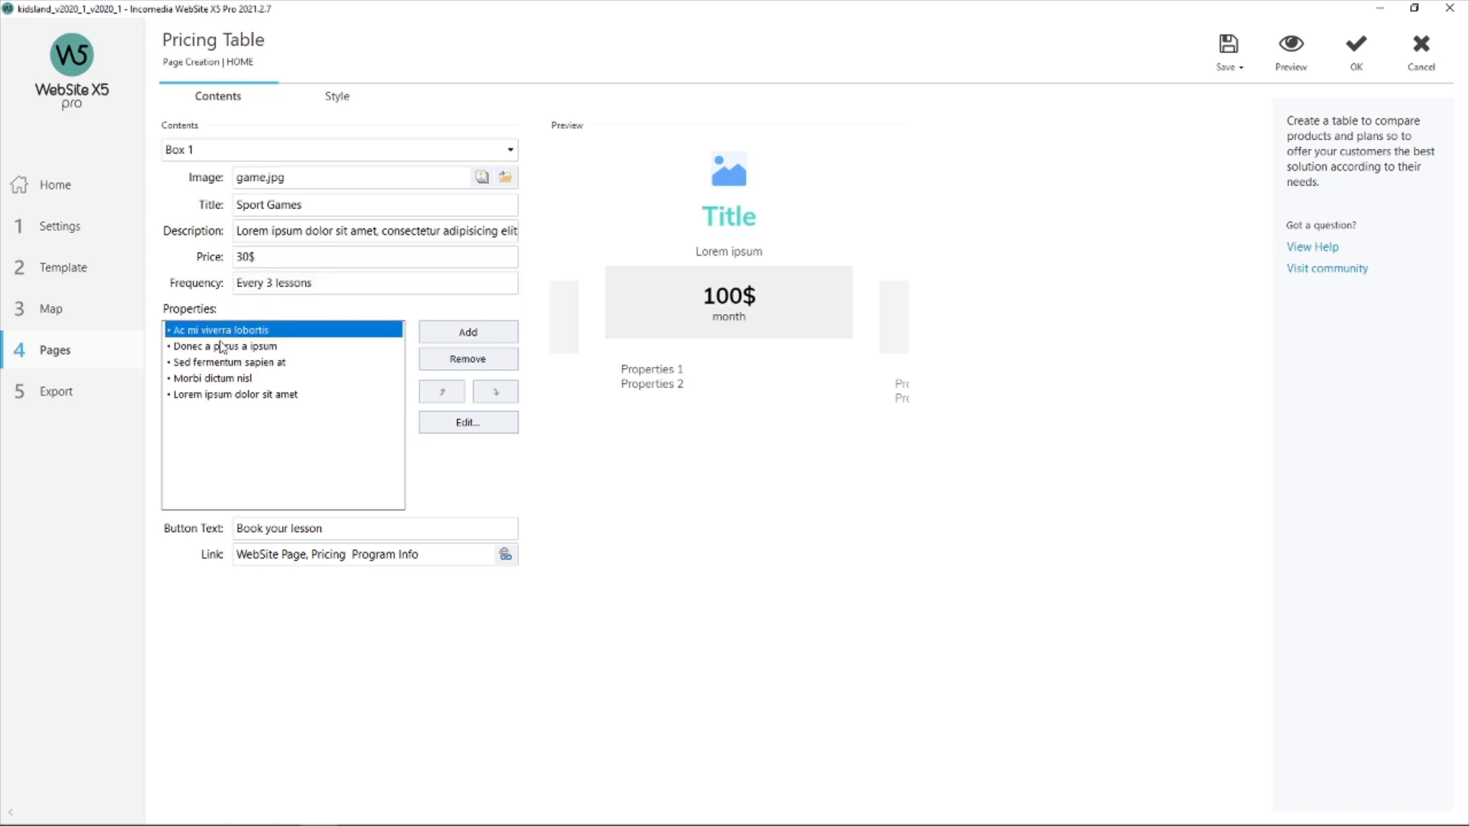
click(222, 348)
click(222, 363)
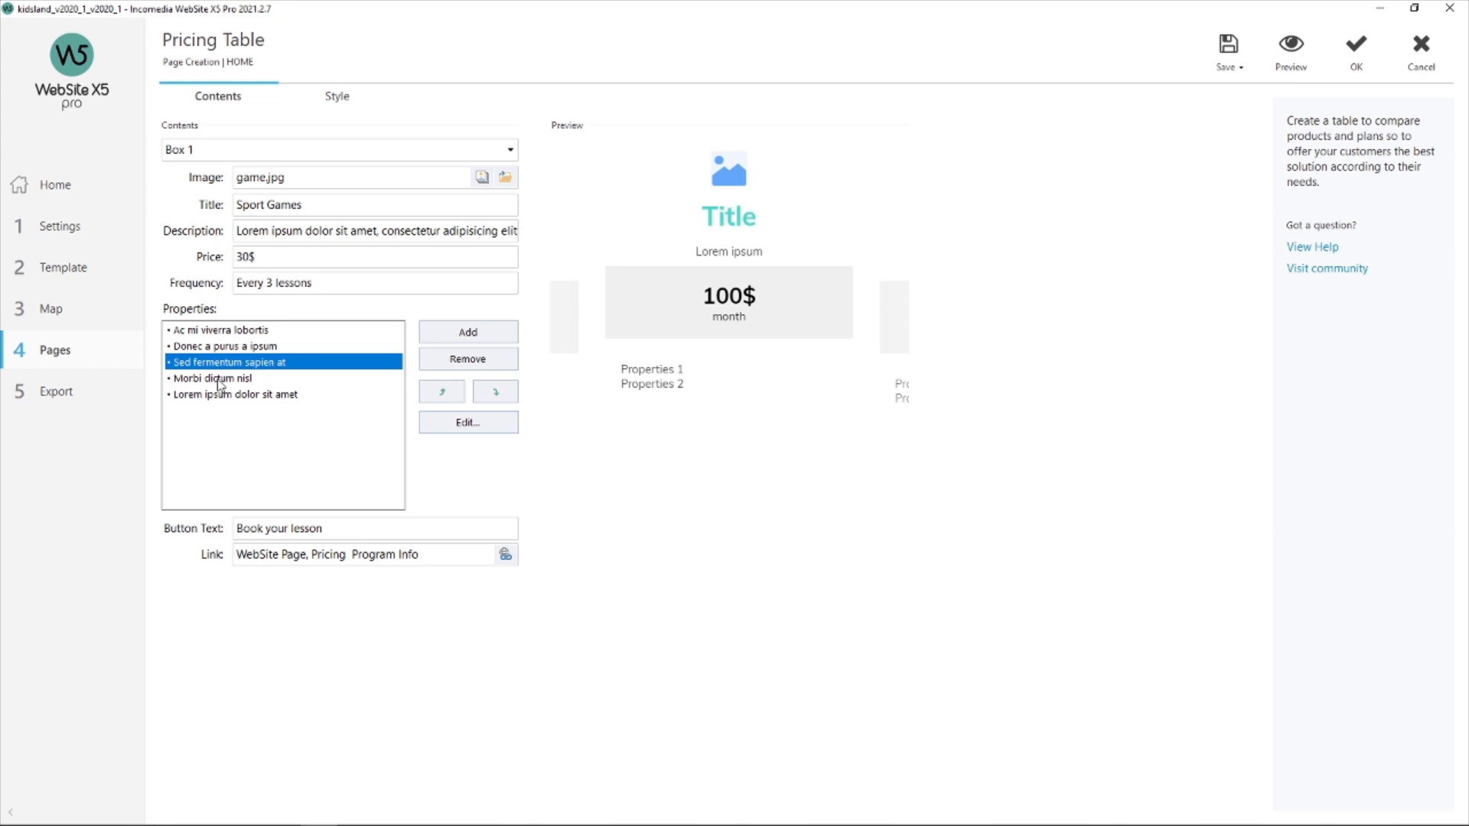
click(219, 379)
click(220, 395)
click(222, 363)
click(222, 348)
click(219, 334)
Check Box 1's button text and the link settings behind the button, keeping them as they are.
drag(329, 530, 233, 528)
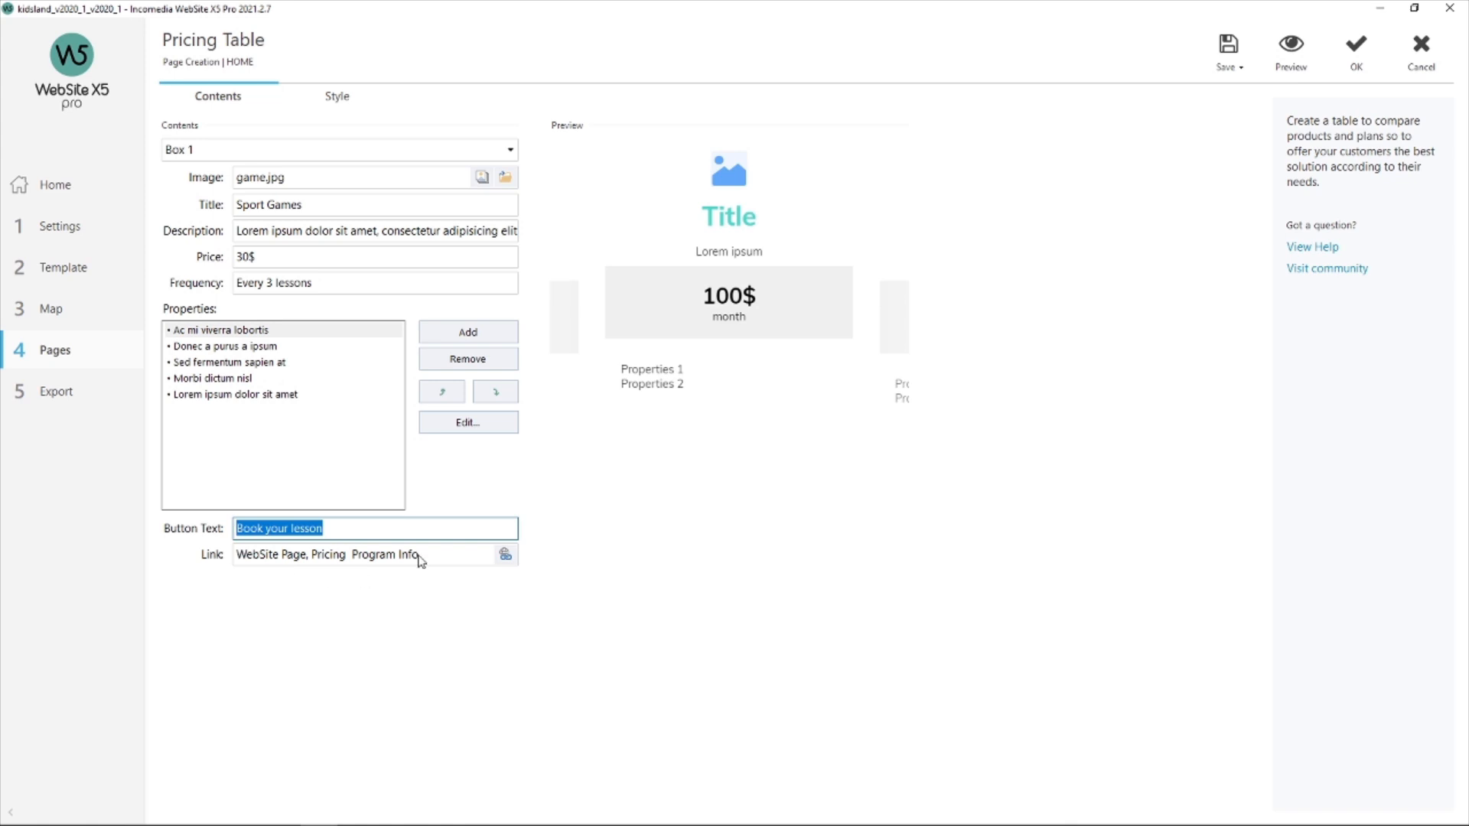
click(506, 555)
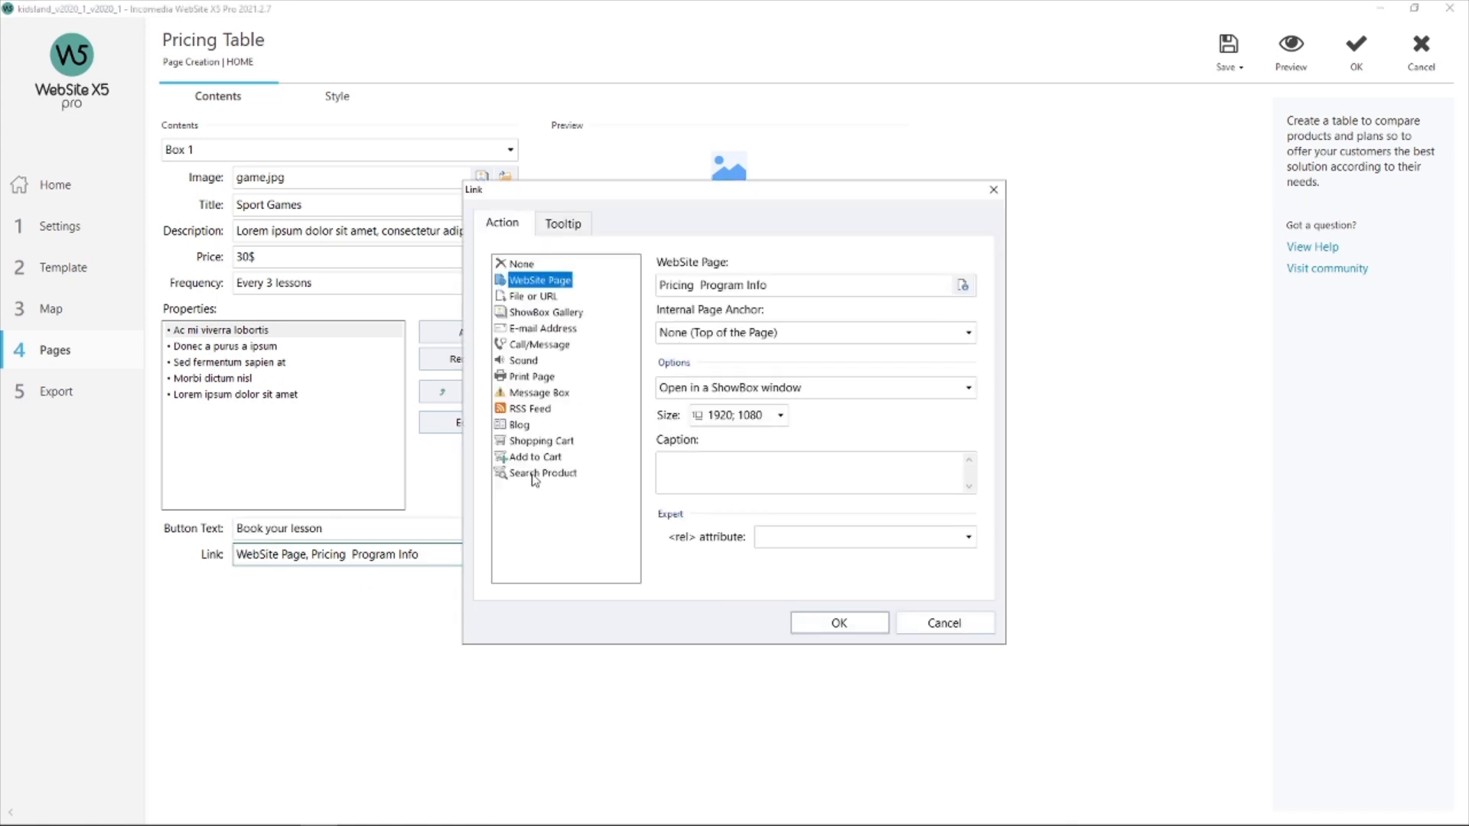
click(848, 624)
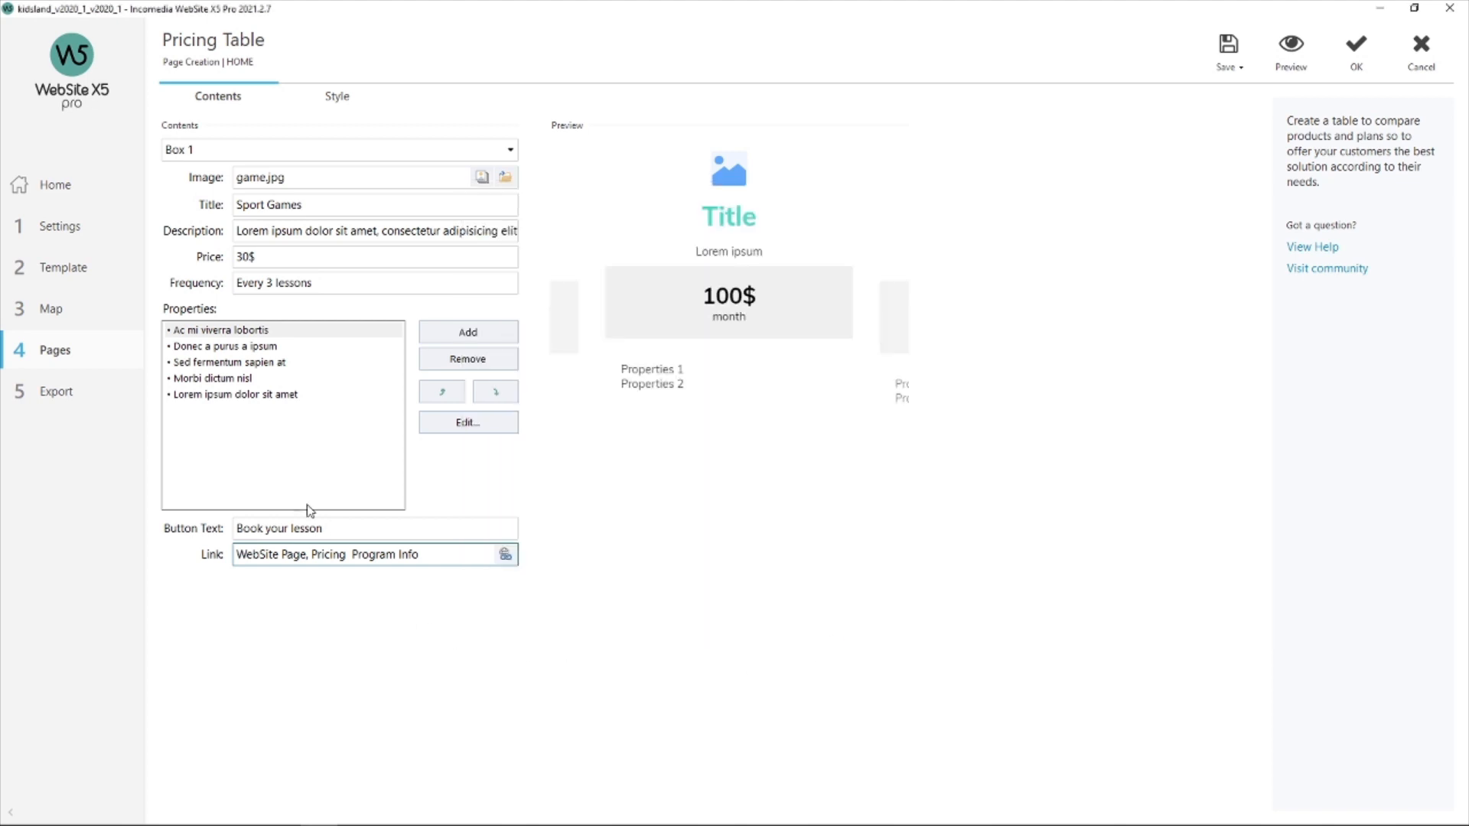
Review the contents of Box 2 and Box 3 of the pricing table.
click(223, 150)
click(224, 187)
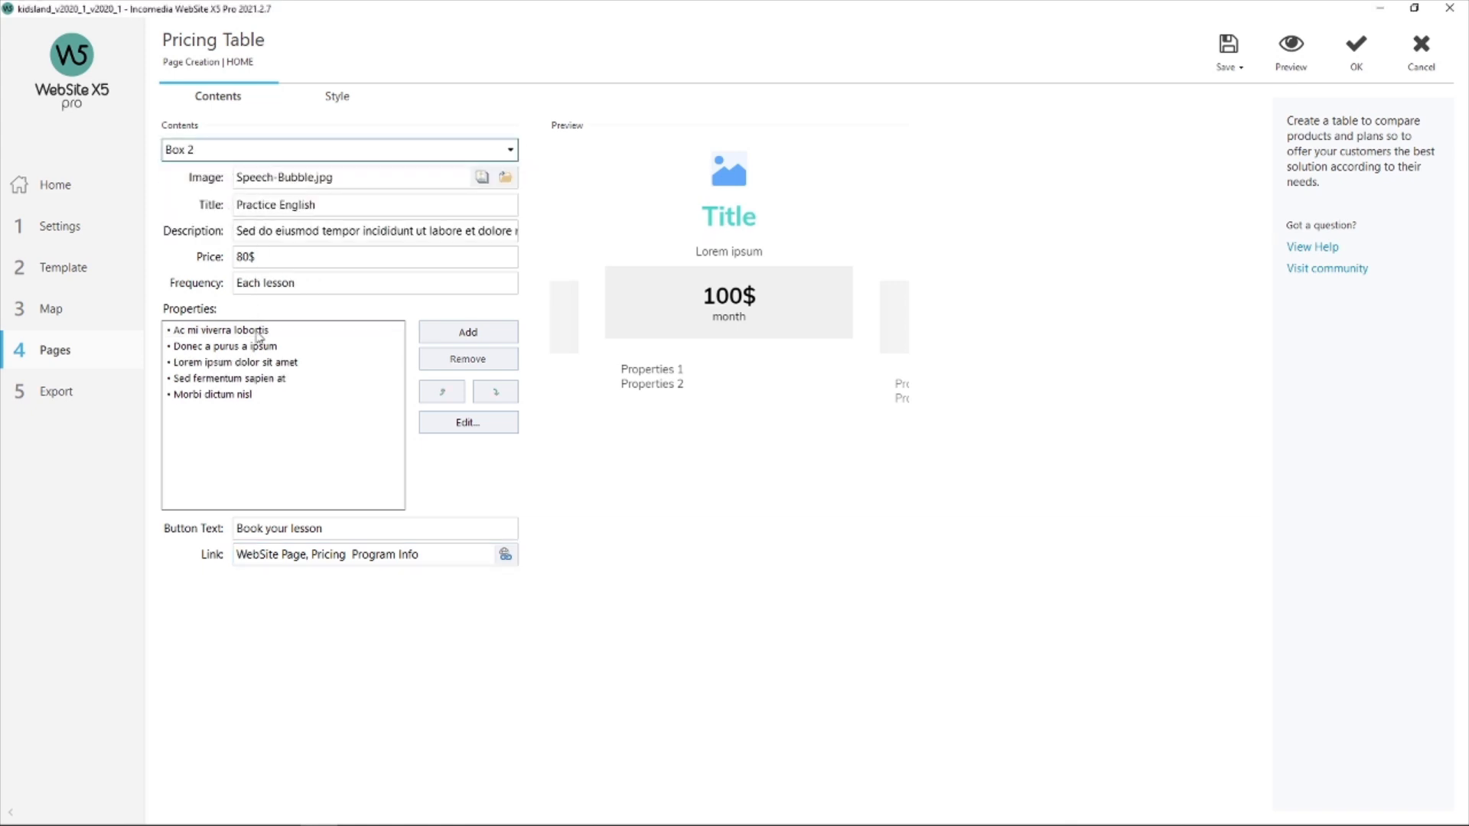
click(254, 151)
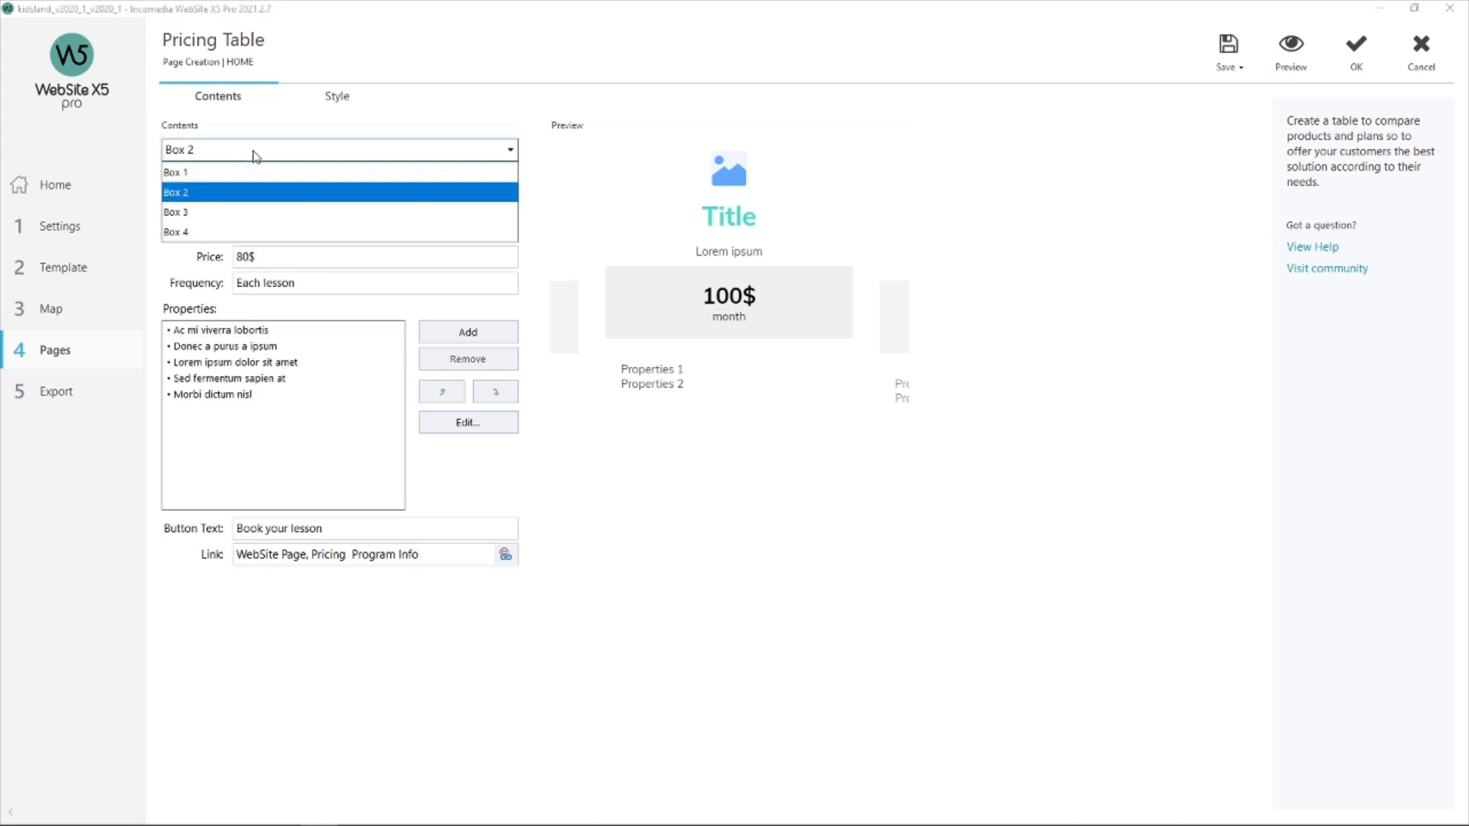
click(235, 214)
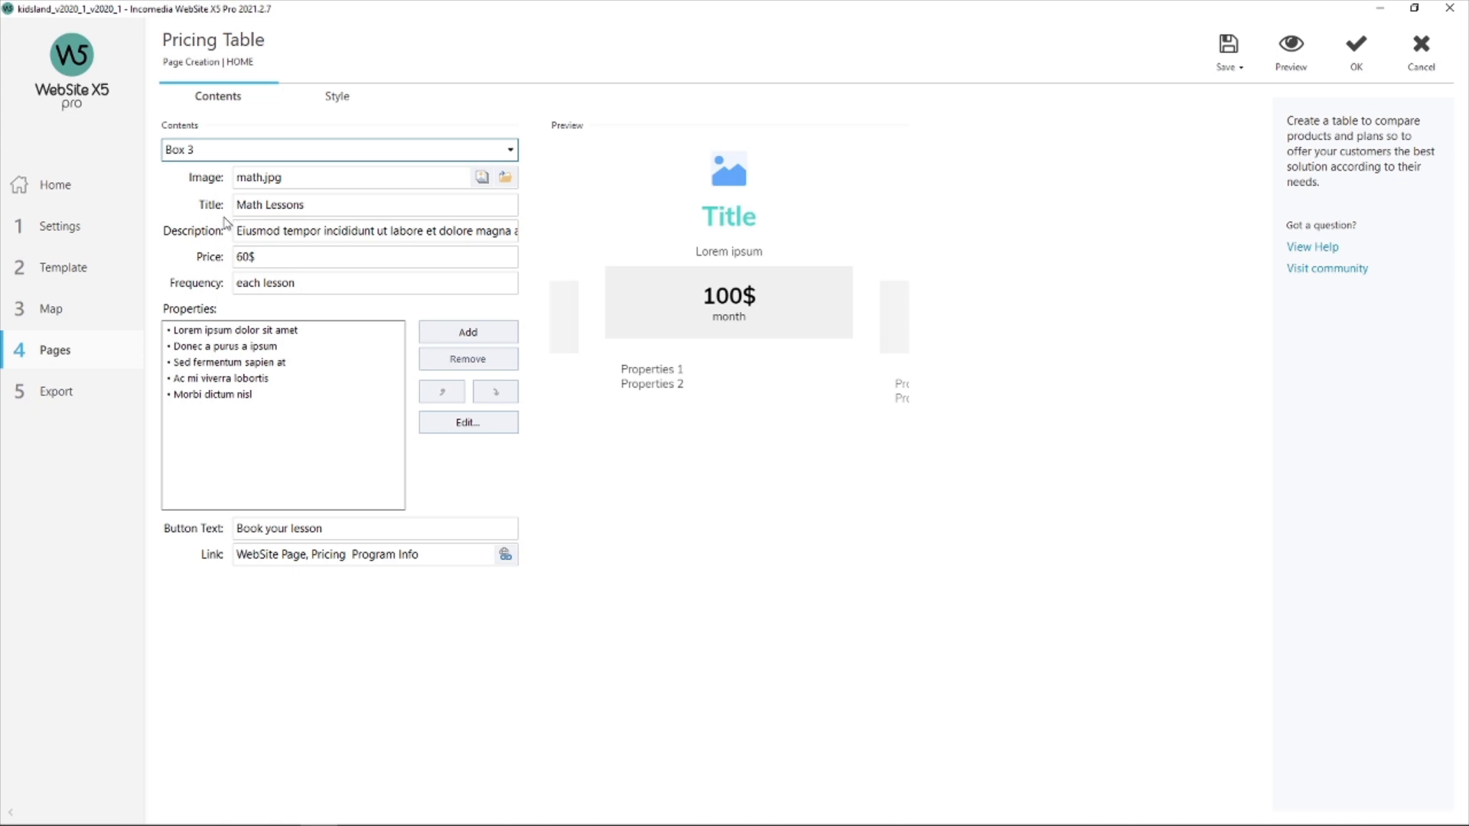
Choose Style 4 in the pricing table's style settings and check the box width.
click(340, 98)
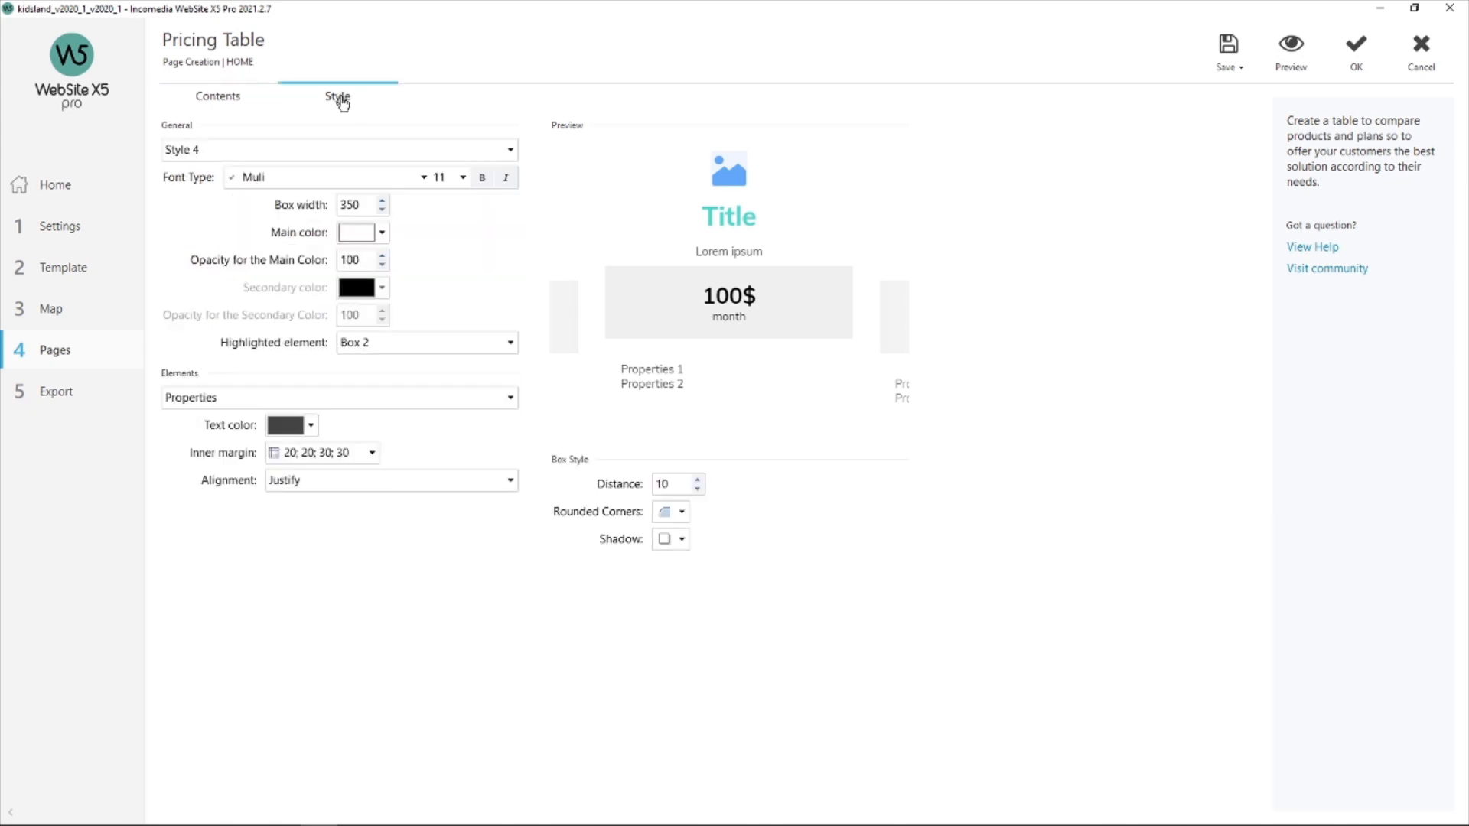
click(214, 157)
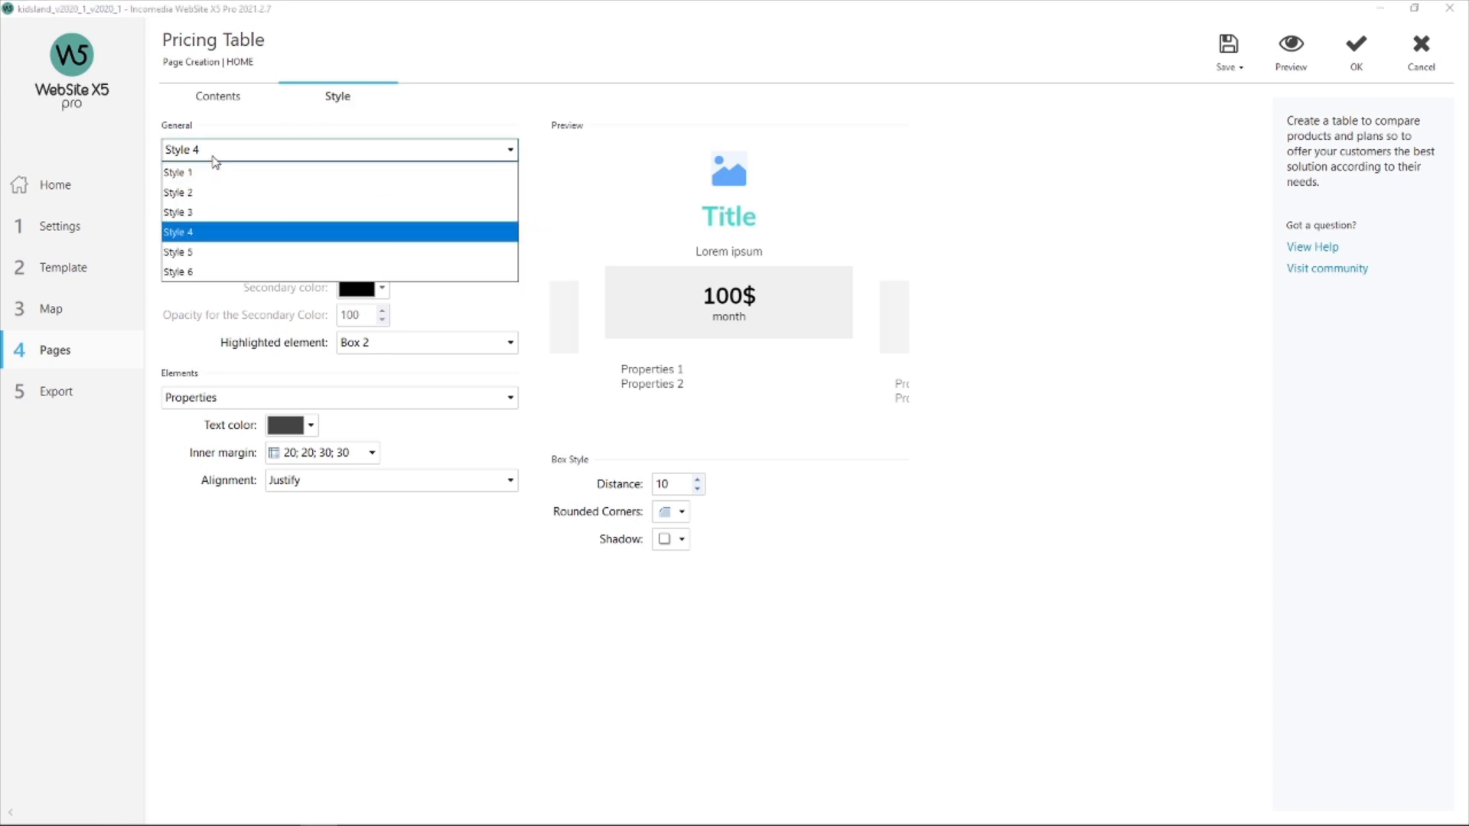
click(199, 233)
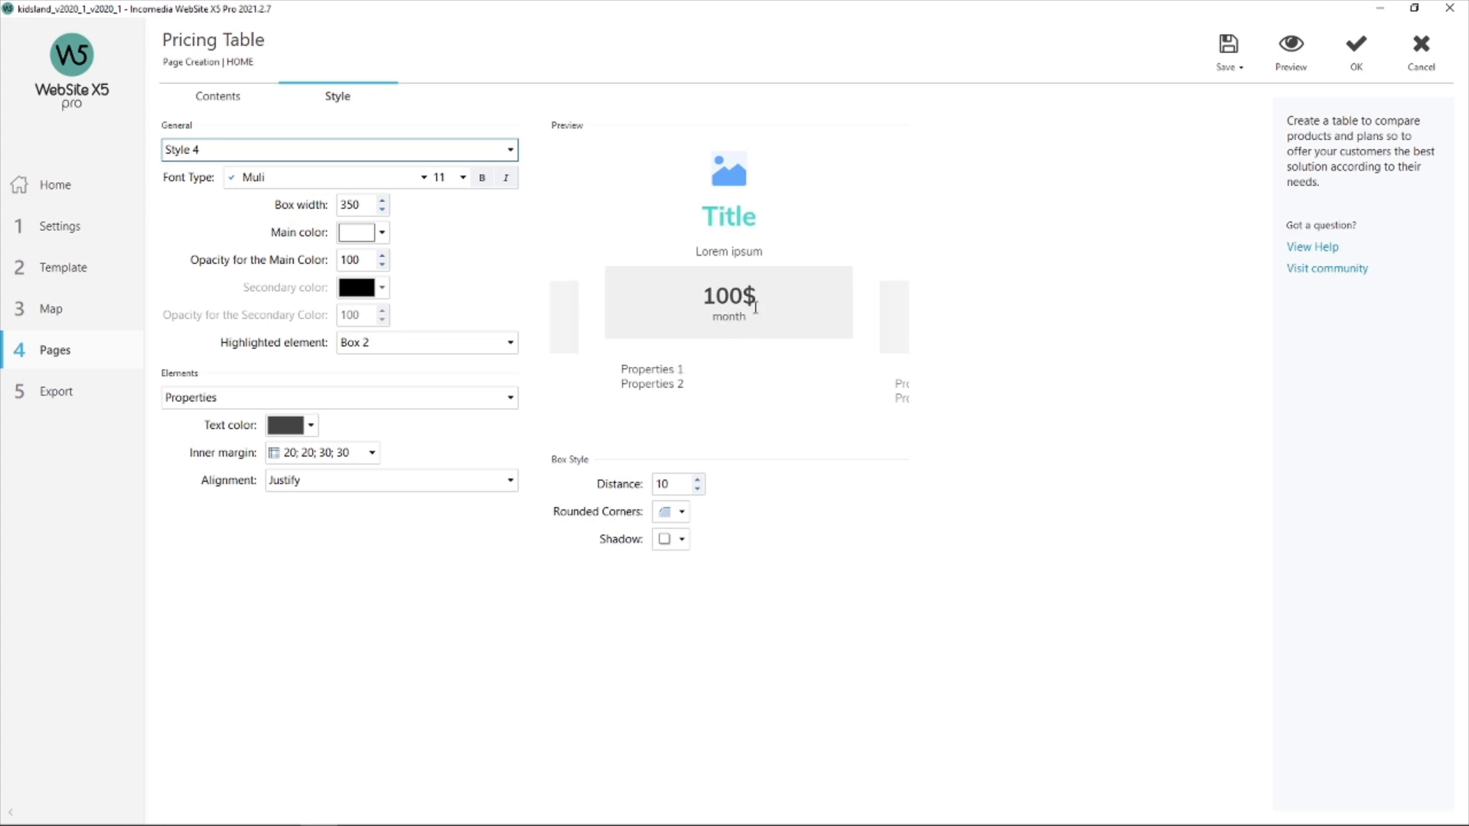
double_click(373, 204)
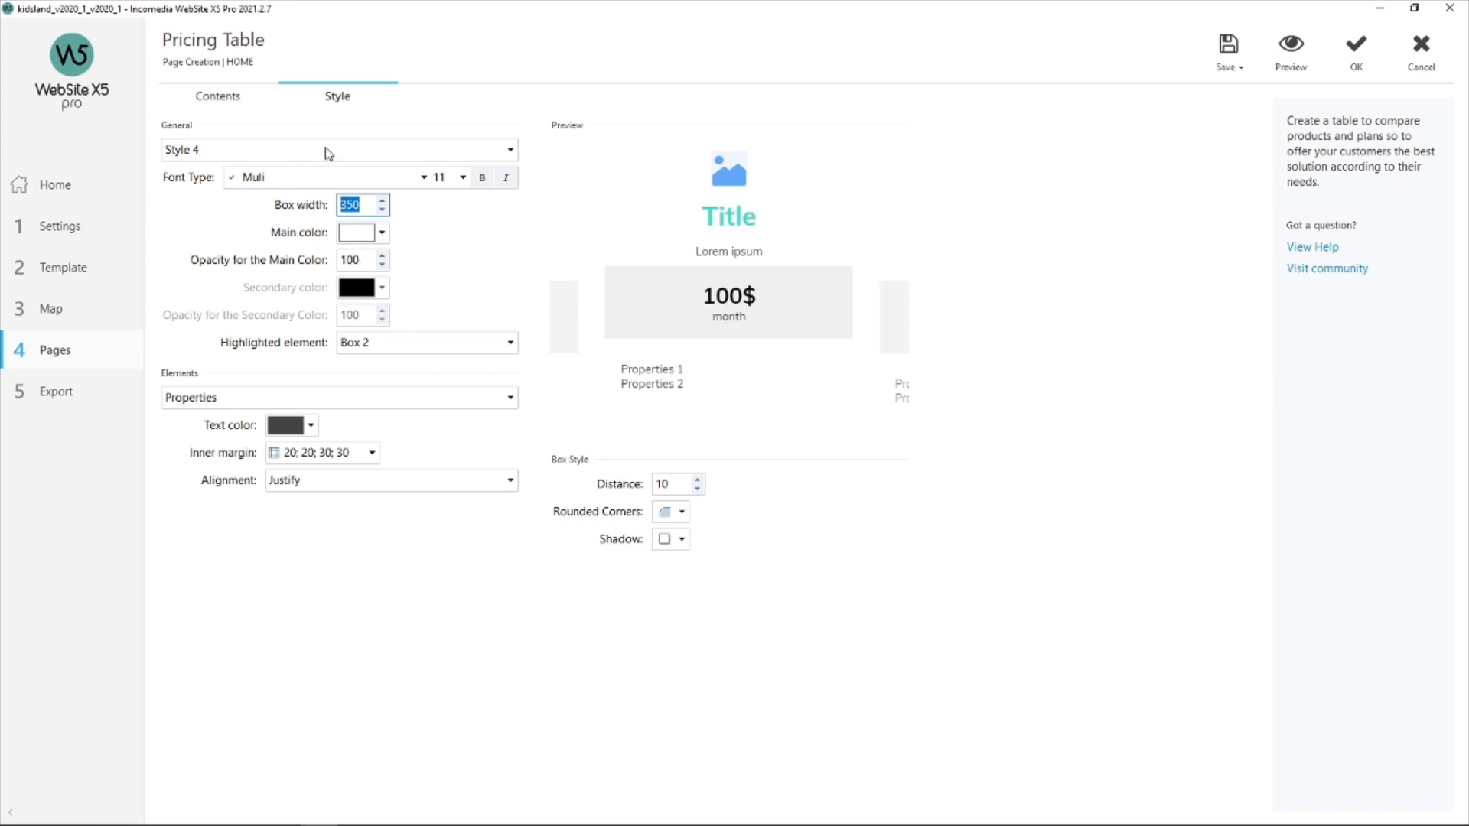
Try a dark grey main color for the pricing boxes and restore white.
click(383, 233)
click(614, 325)
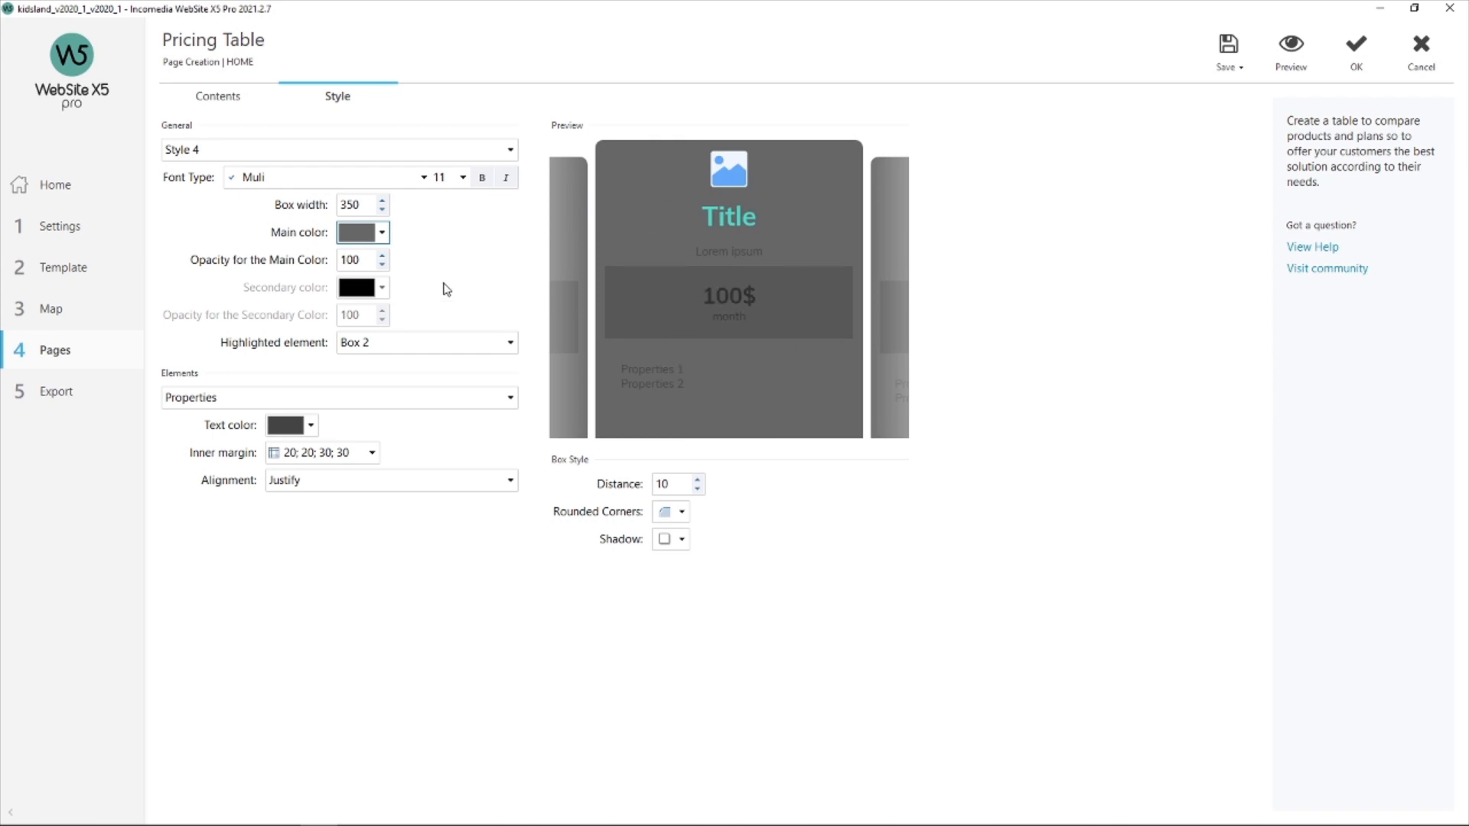
click(383, 232)
click(487, 283)
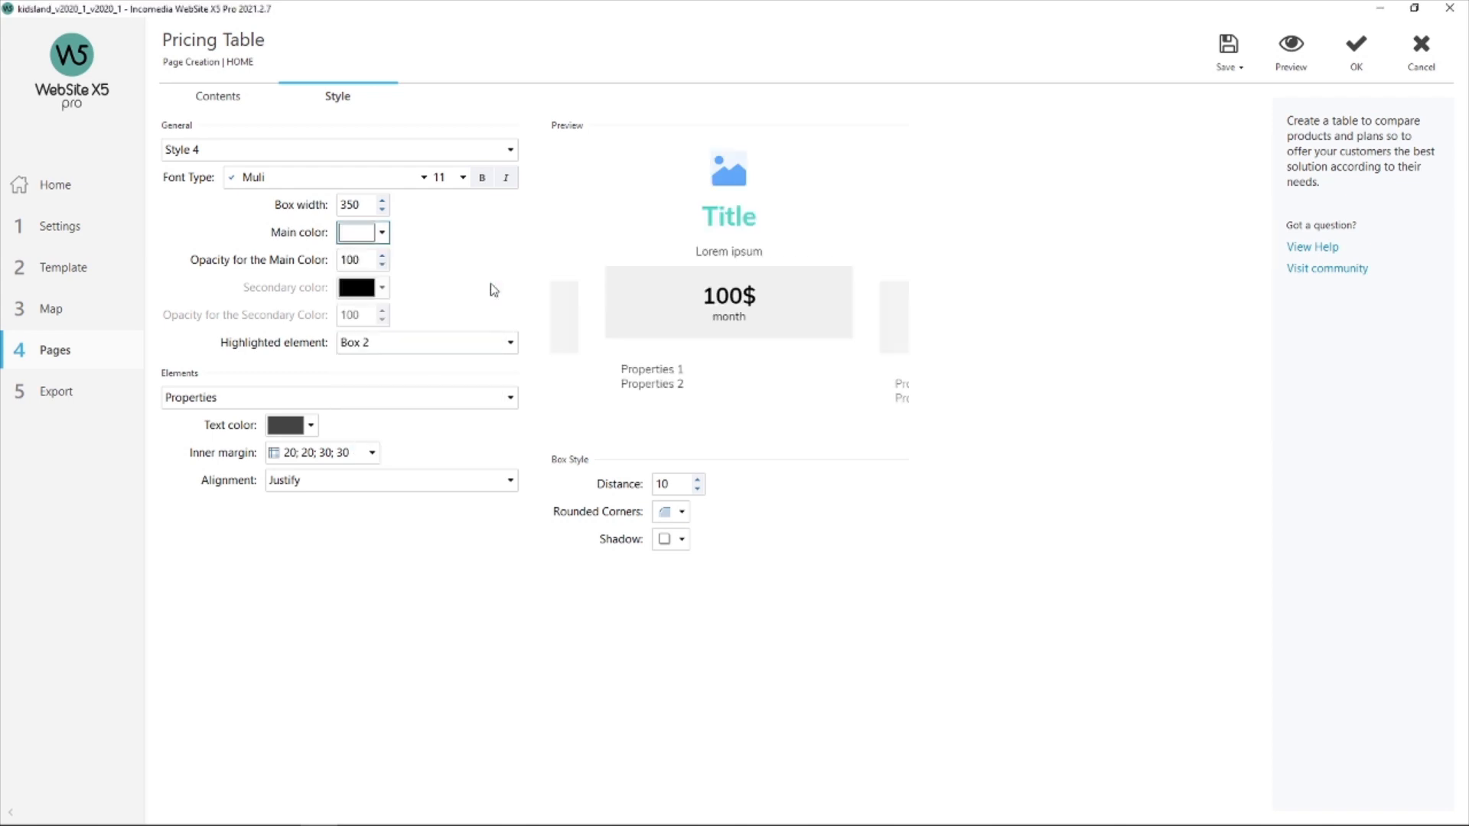
Try Style 6 for the pricing table and restore Style 4.
click(453, 151)
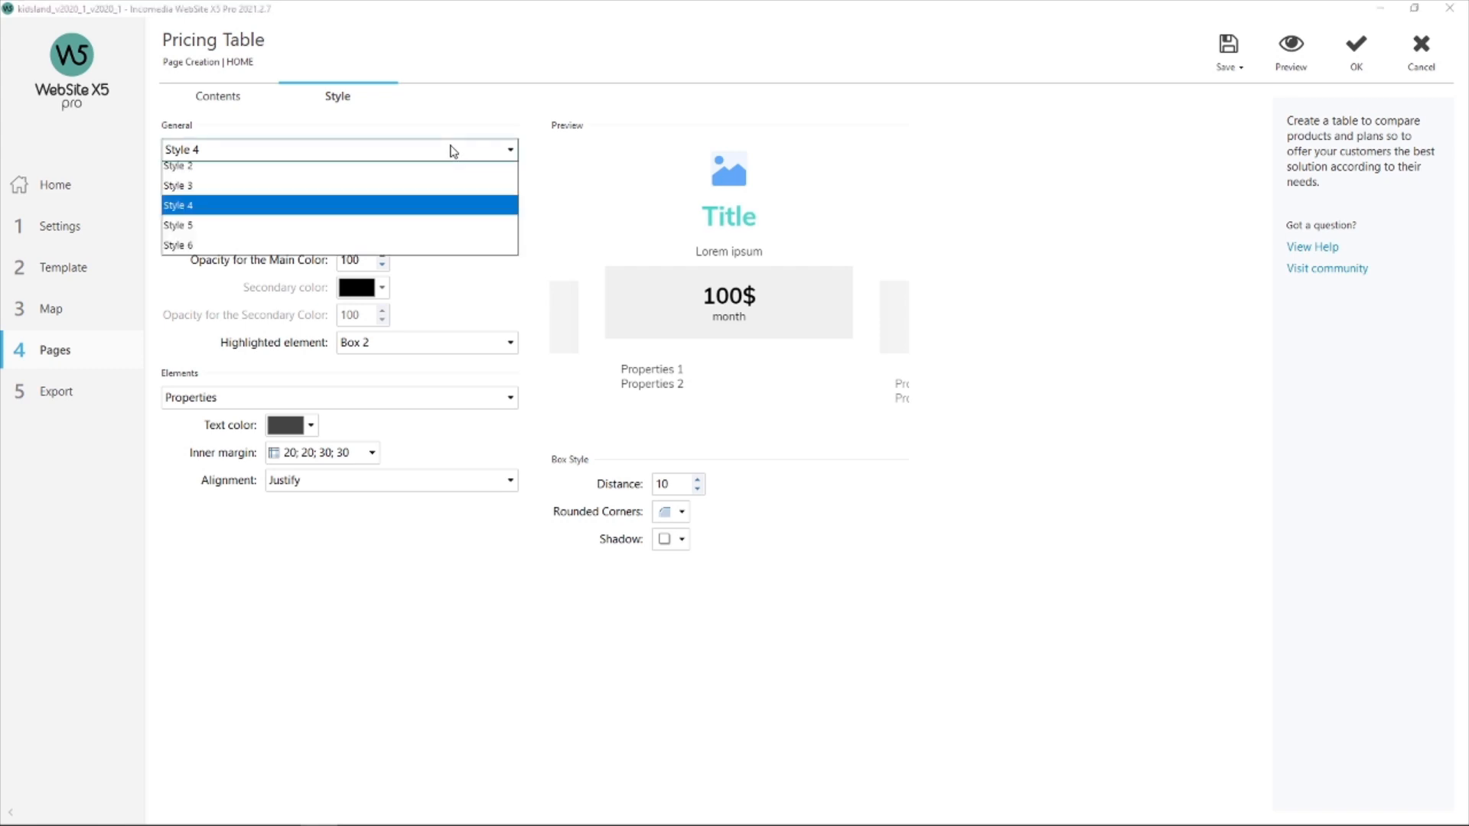
click(368, 271)
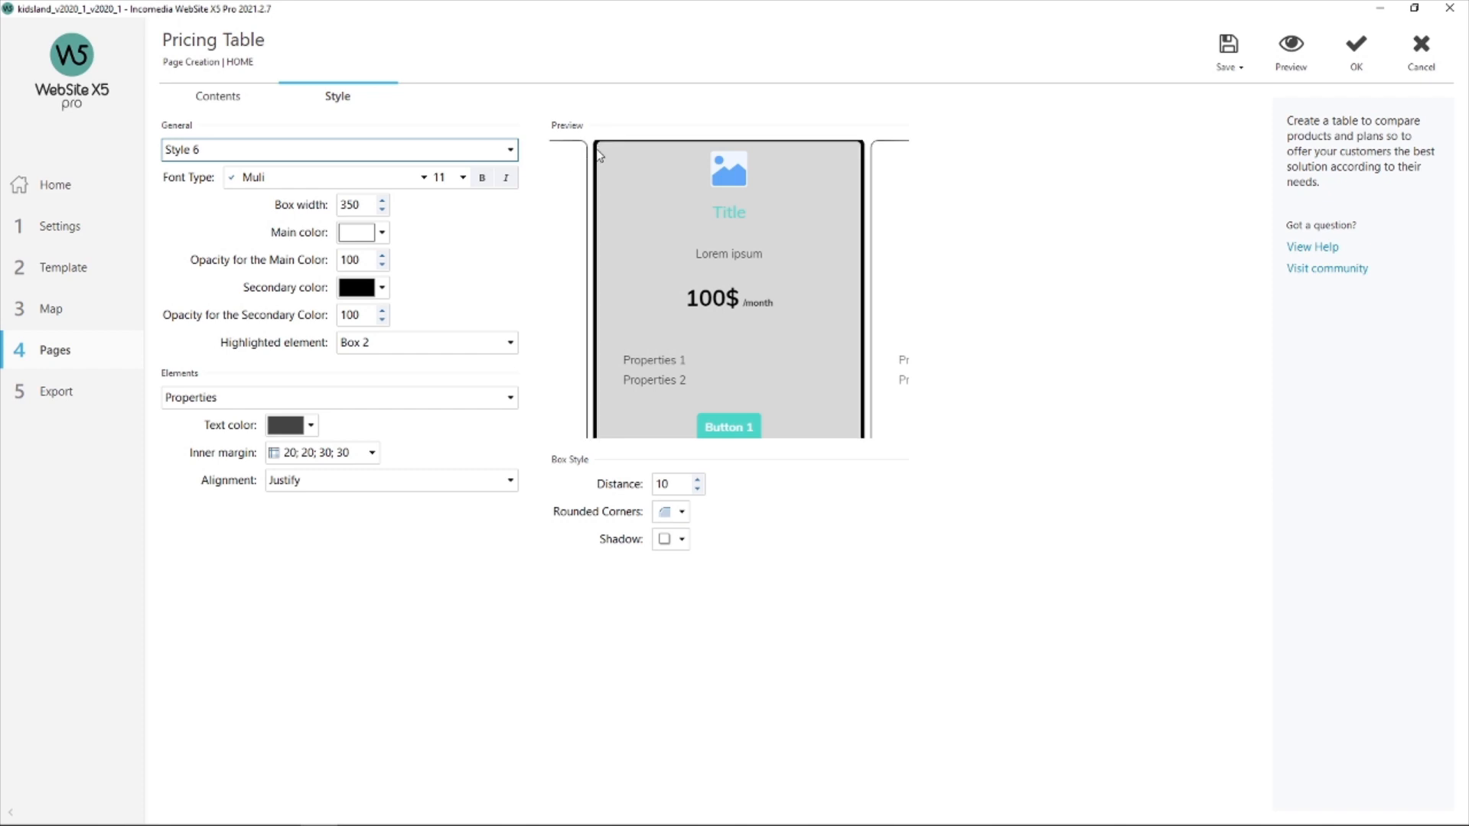
click(377, 155)
click(305, 232)
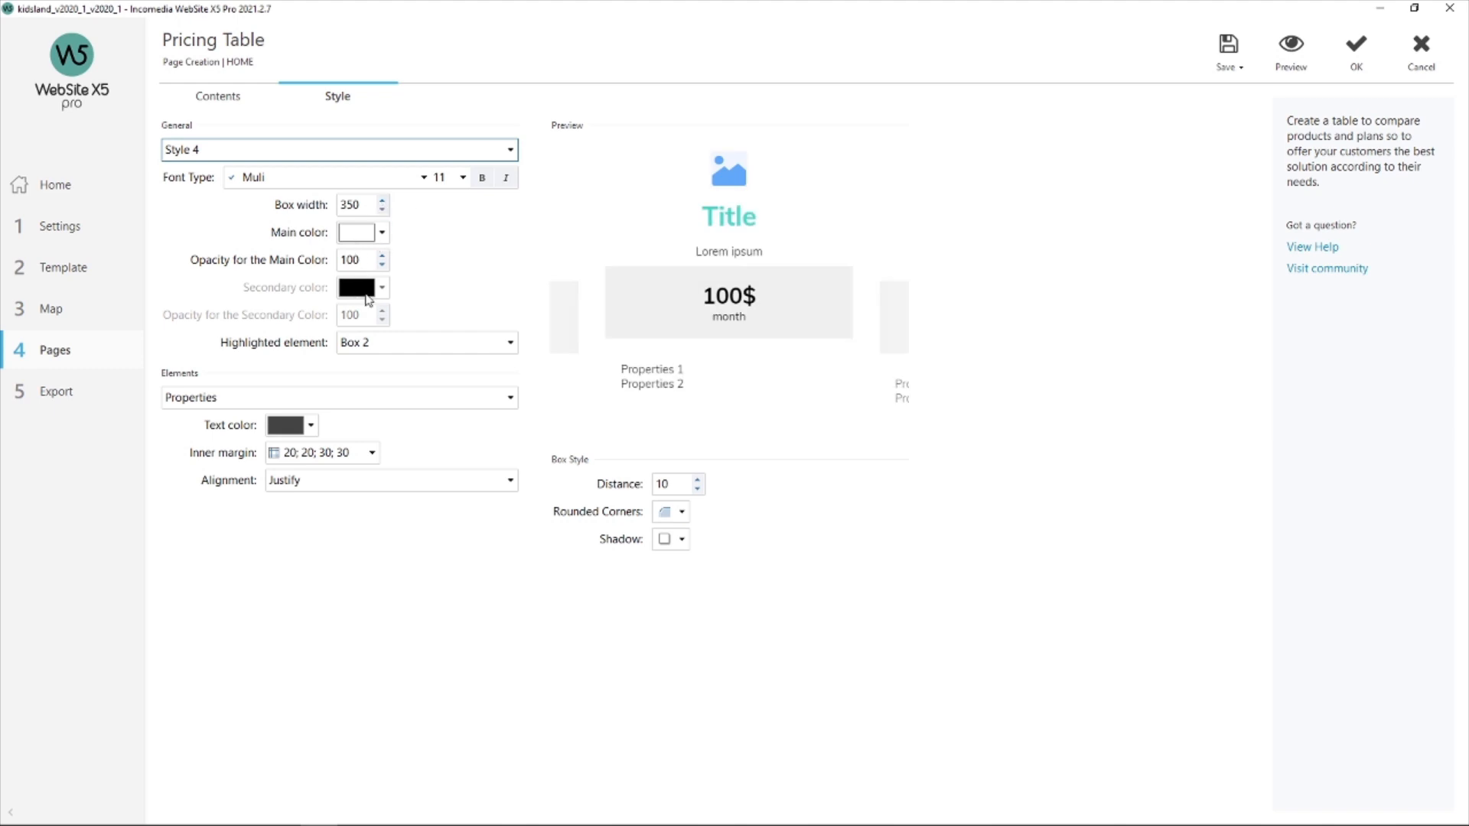
Keep Box 2 as the highlighted element and check the Title element's style settings, keeping its alignment at Center.
click(358, 348)
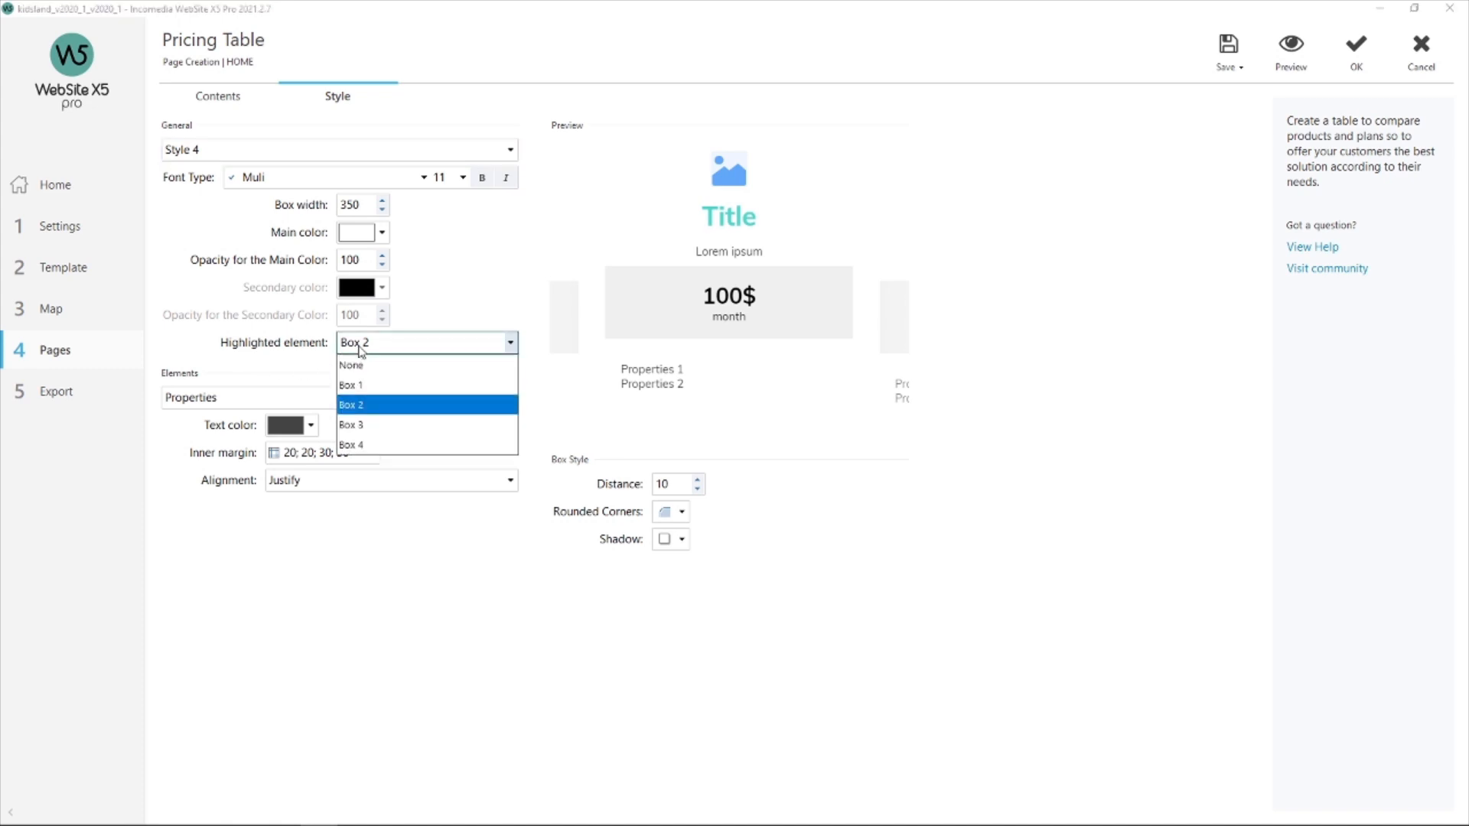
click(371, 407)
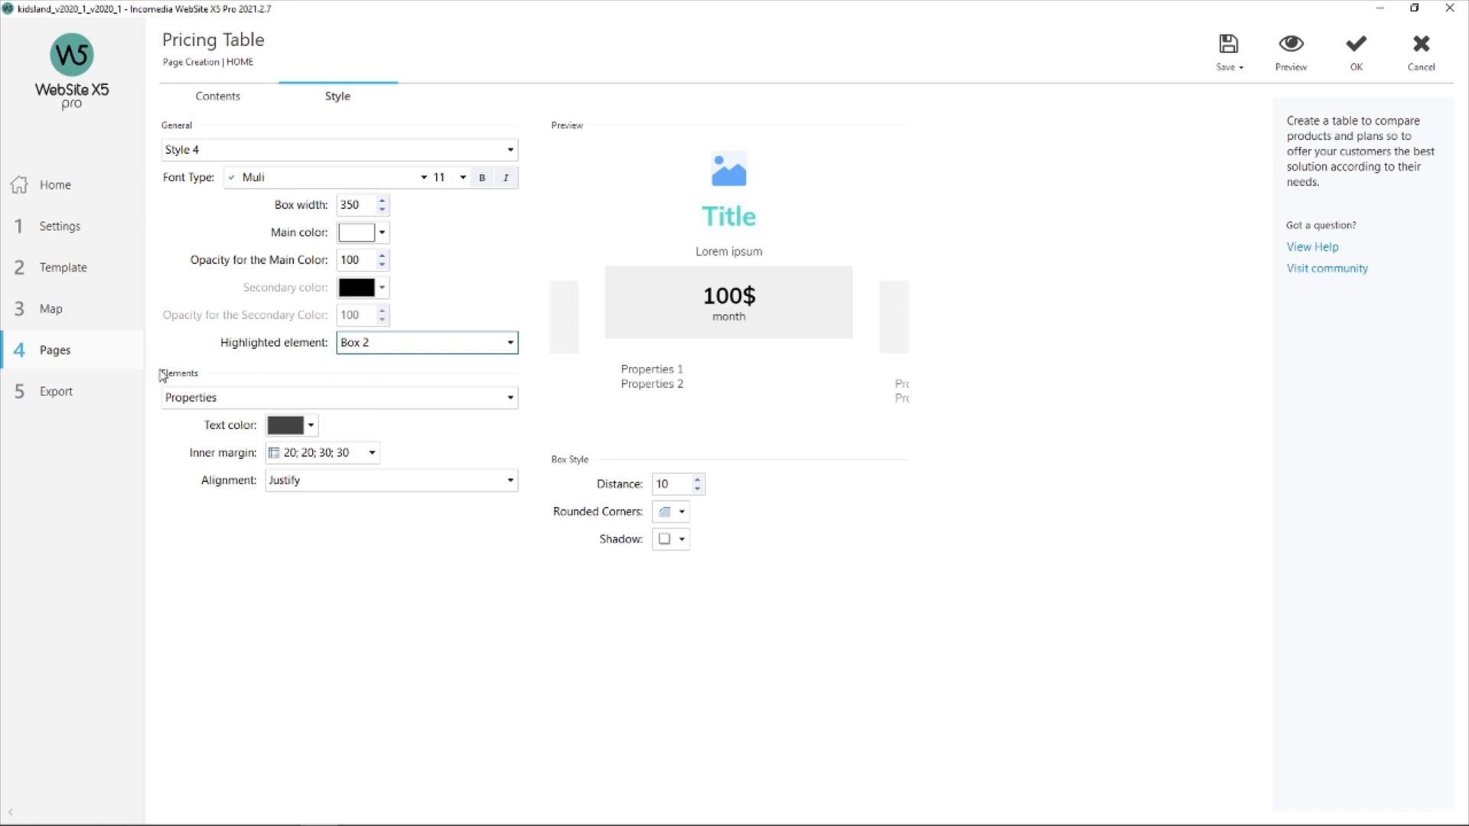
click(491, 399)
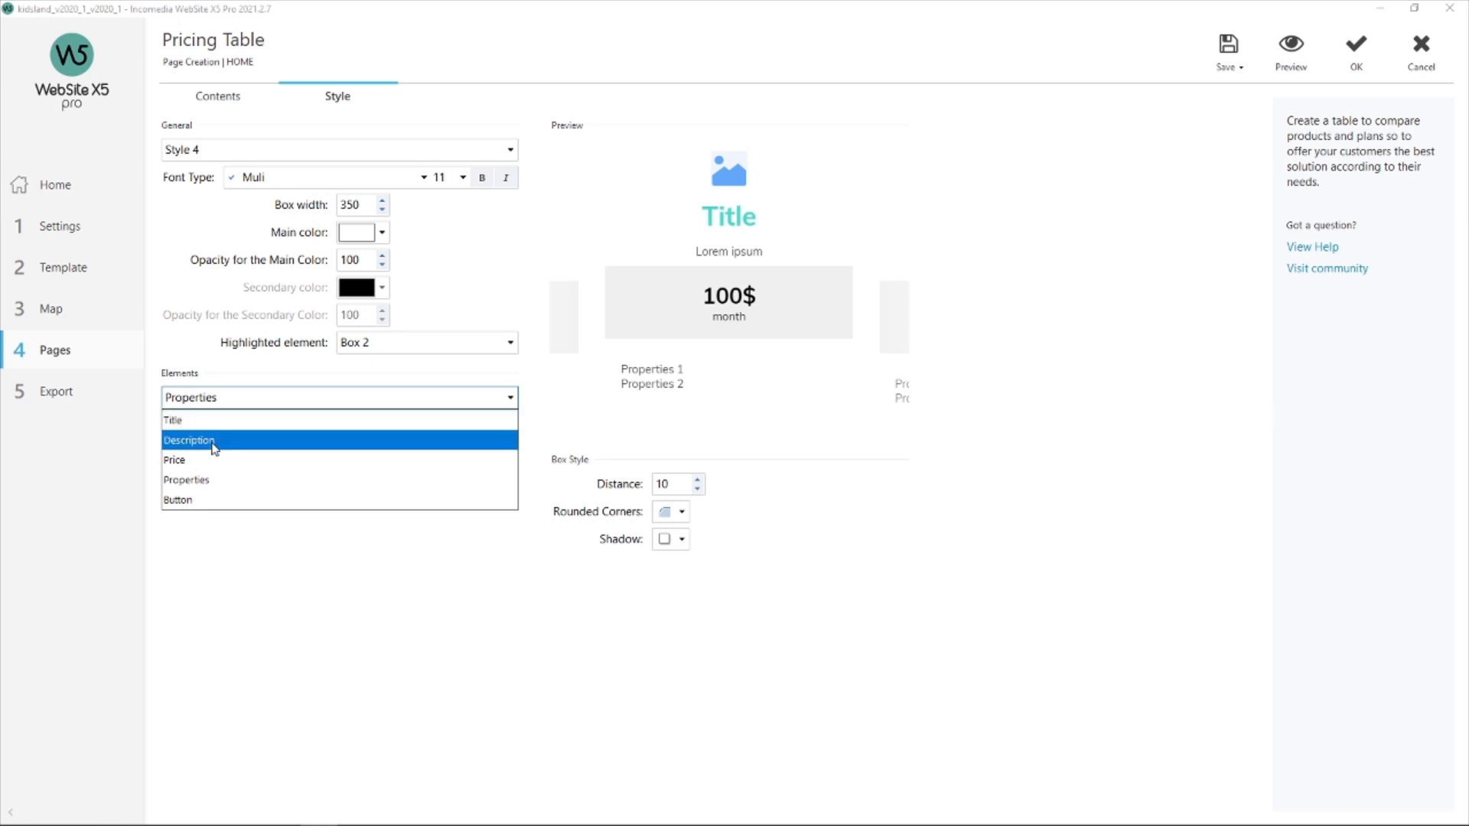
click(204, 423)
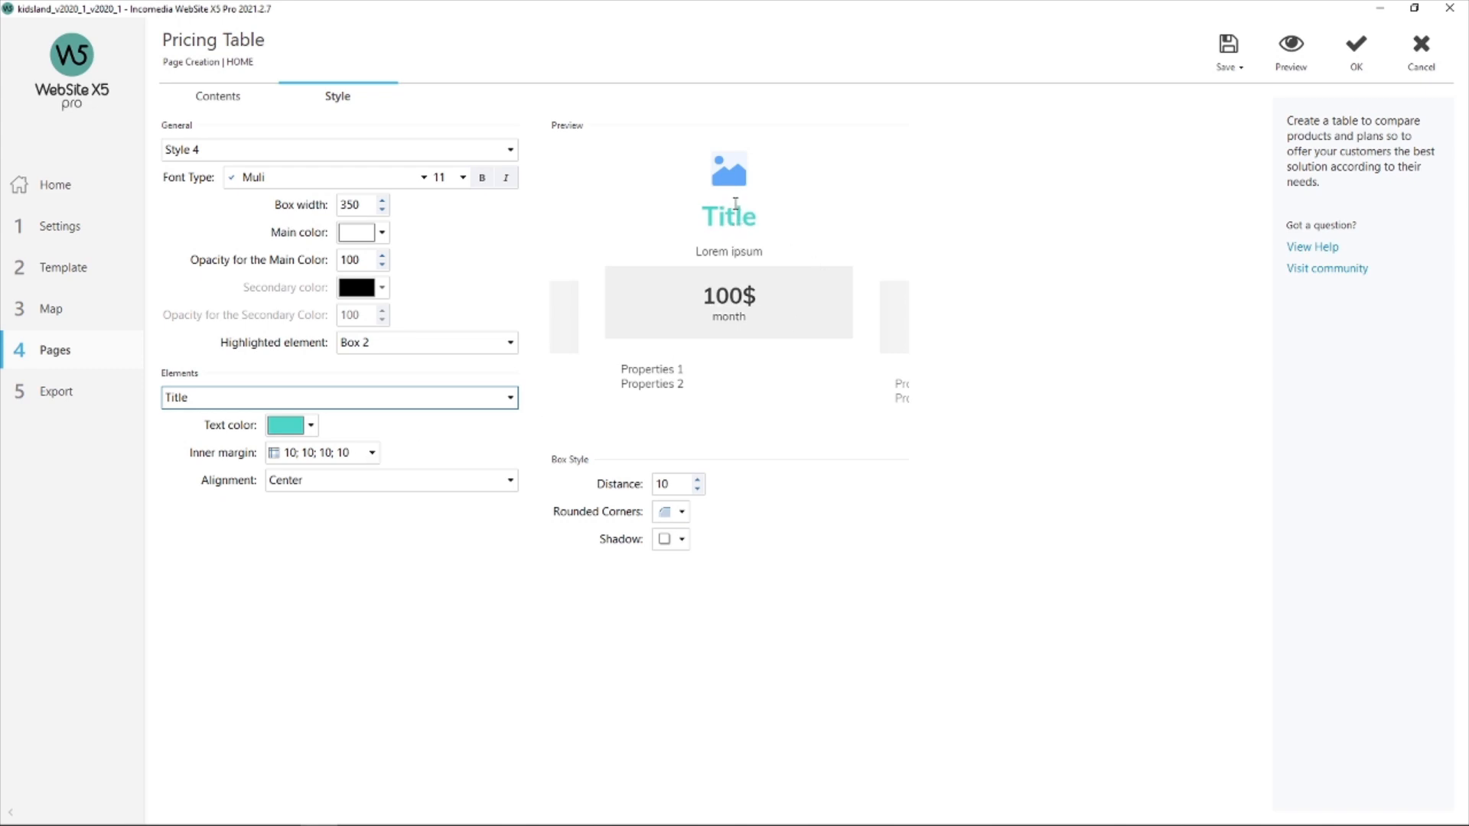
click(373, 480)
click(358, 499)
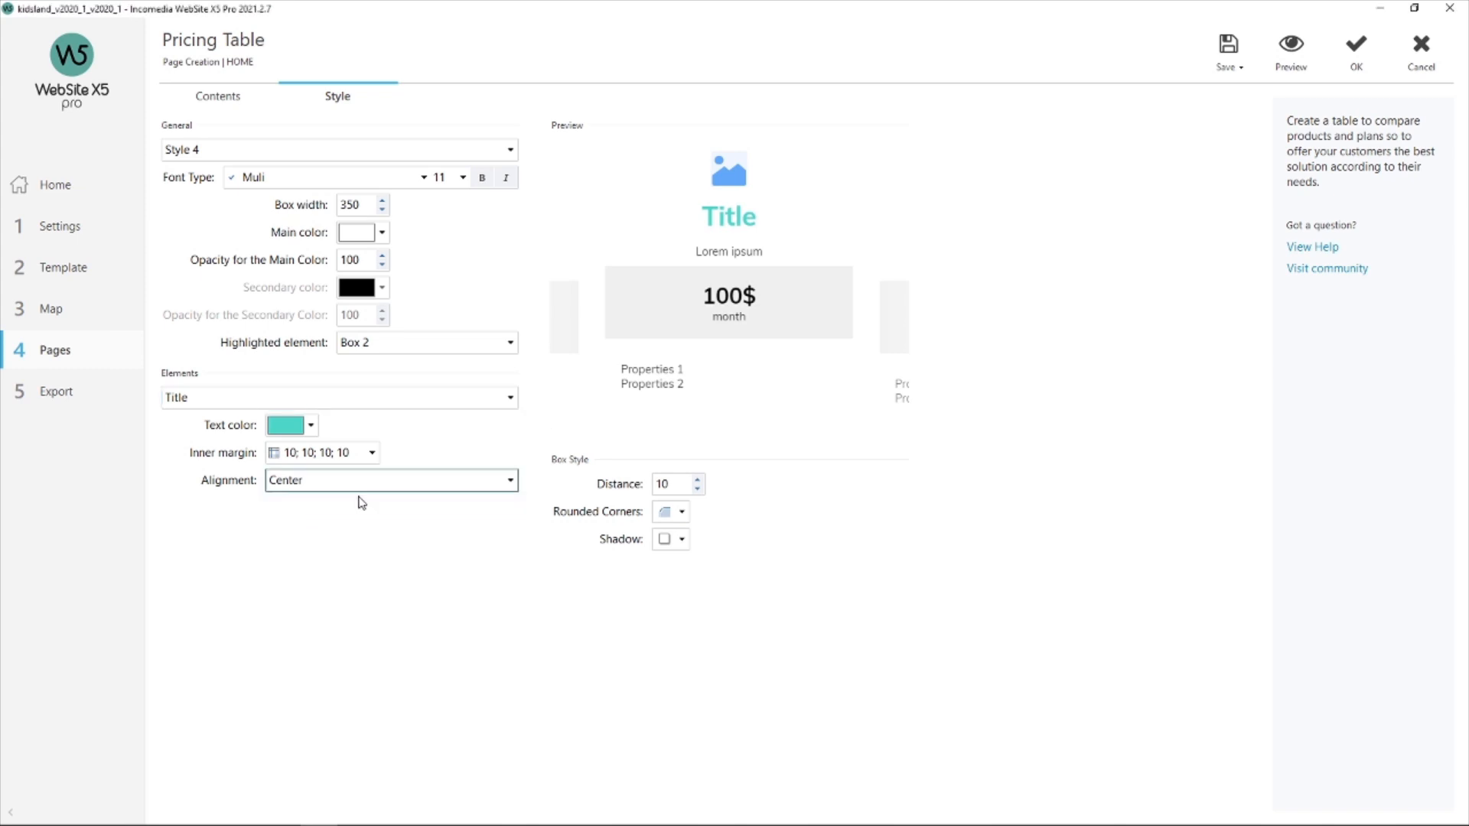
click(350, 496)
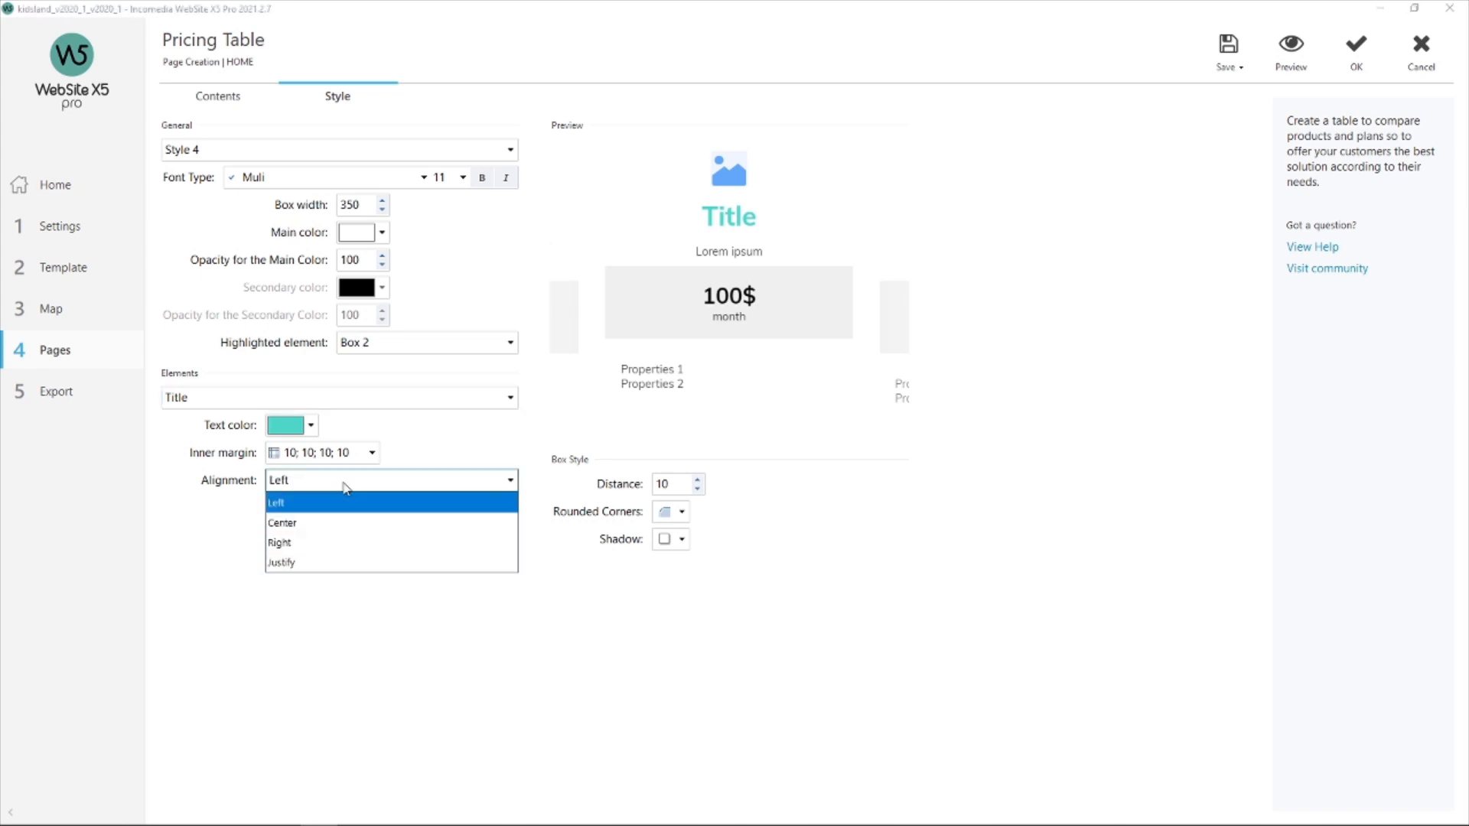
click(334, 522)
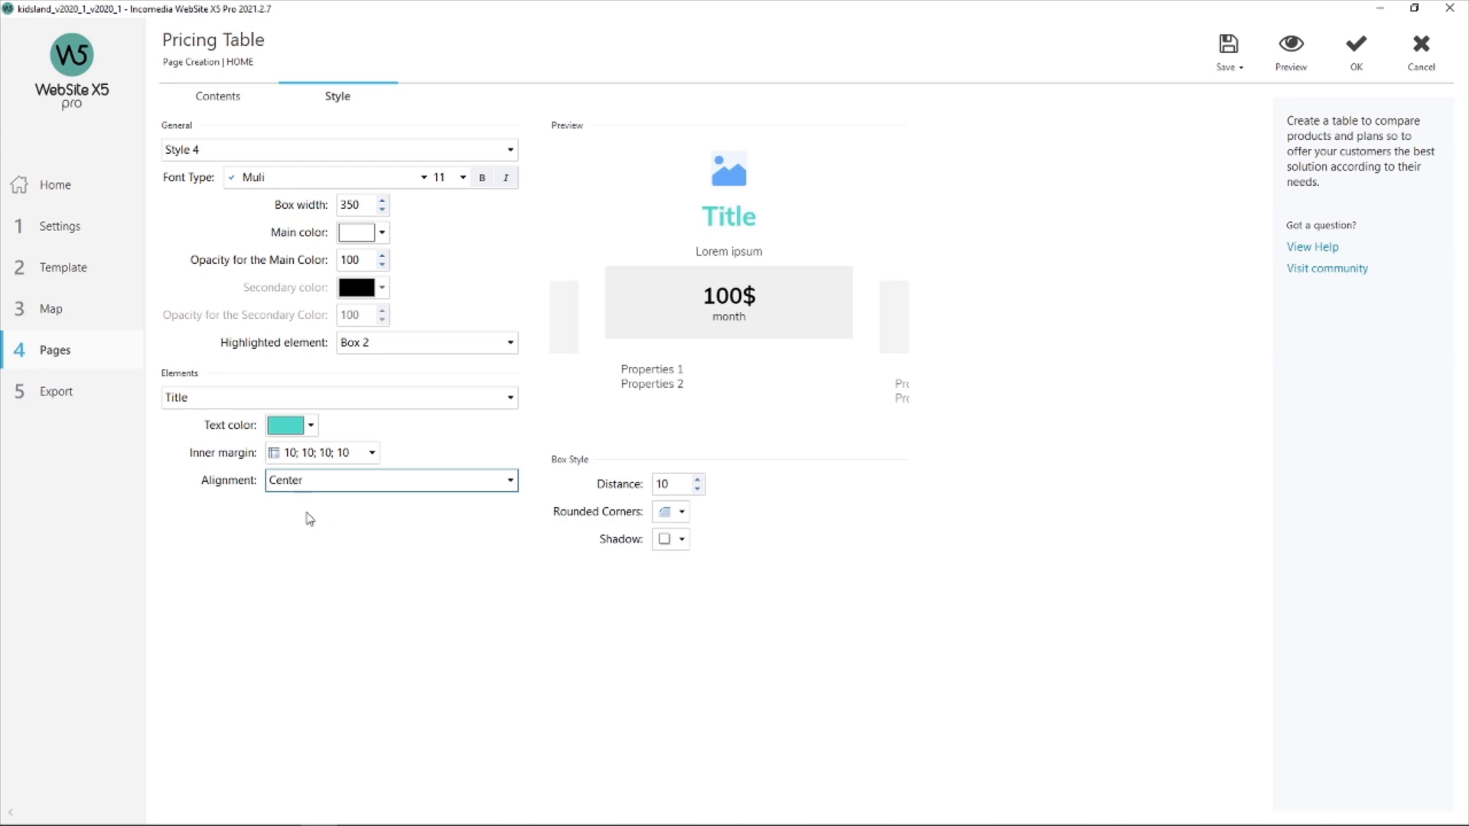
Review the style settings of the Description, Price and Properties elements.
click(214, 404)
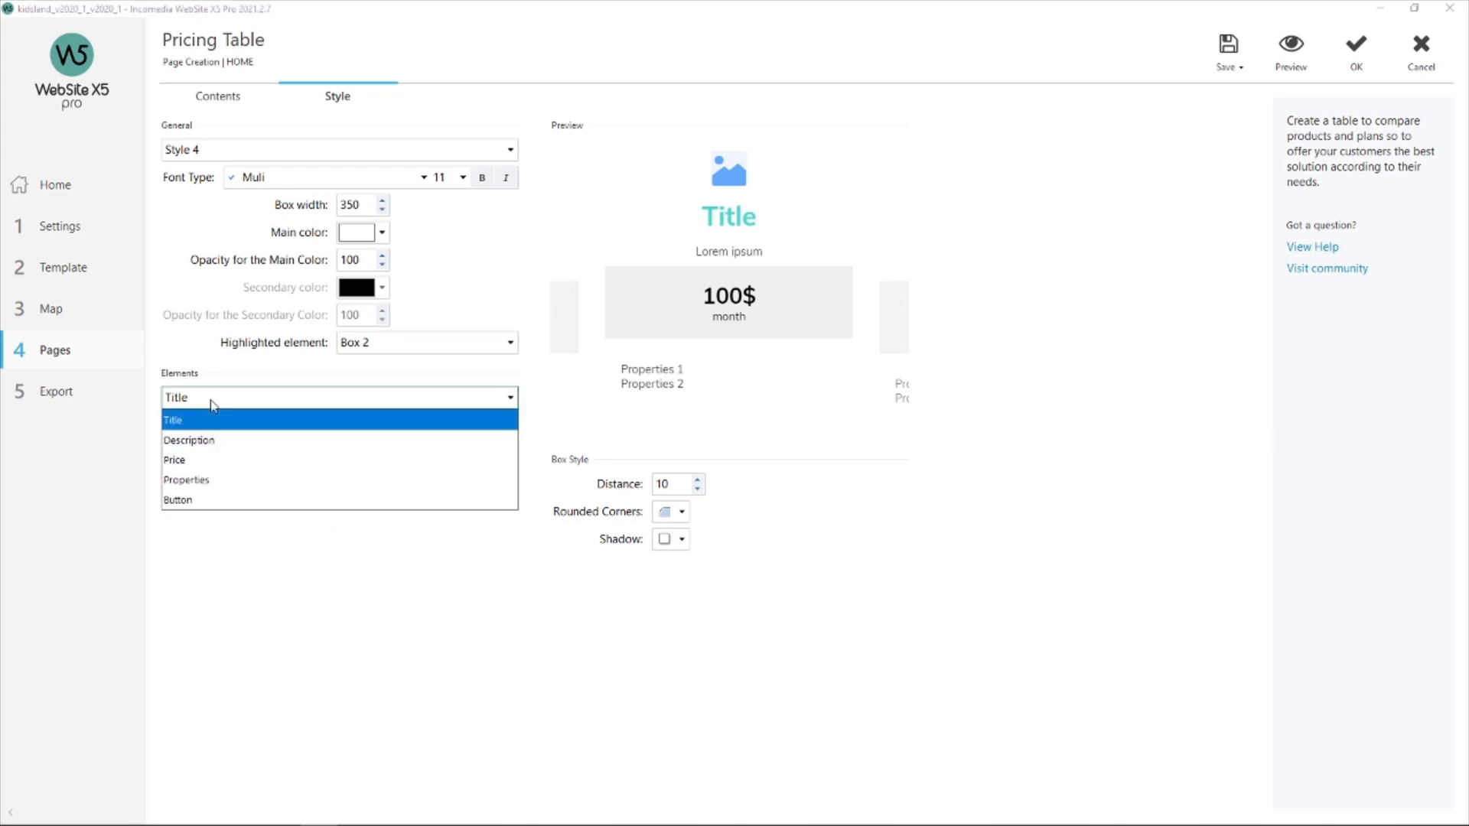
click(214, 441)
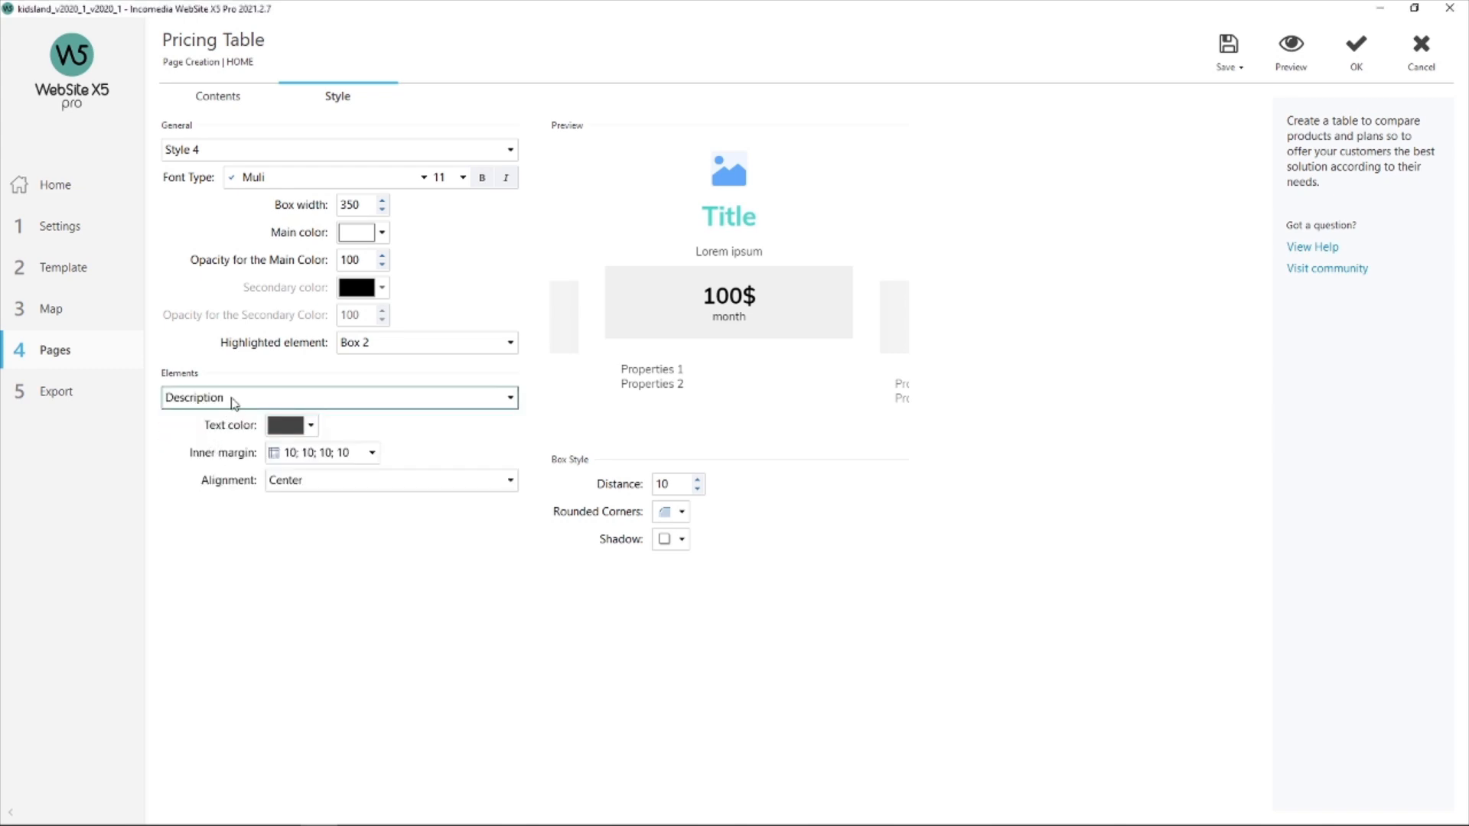
click(234, 404)
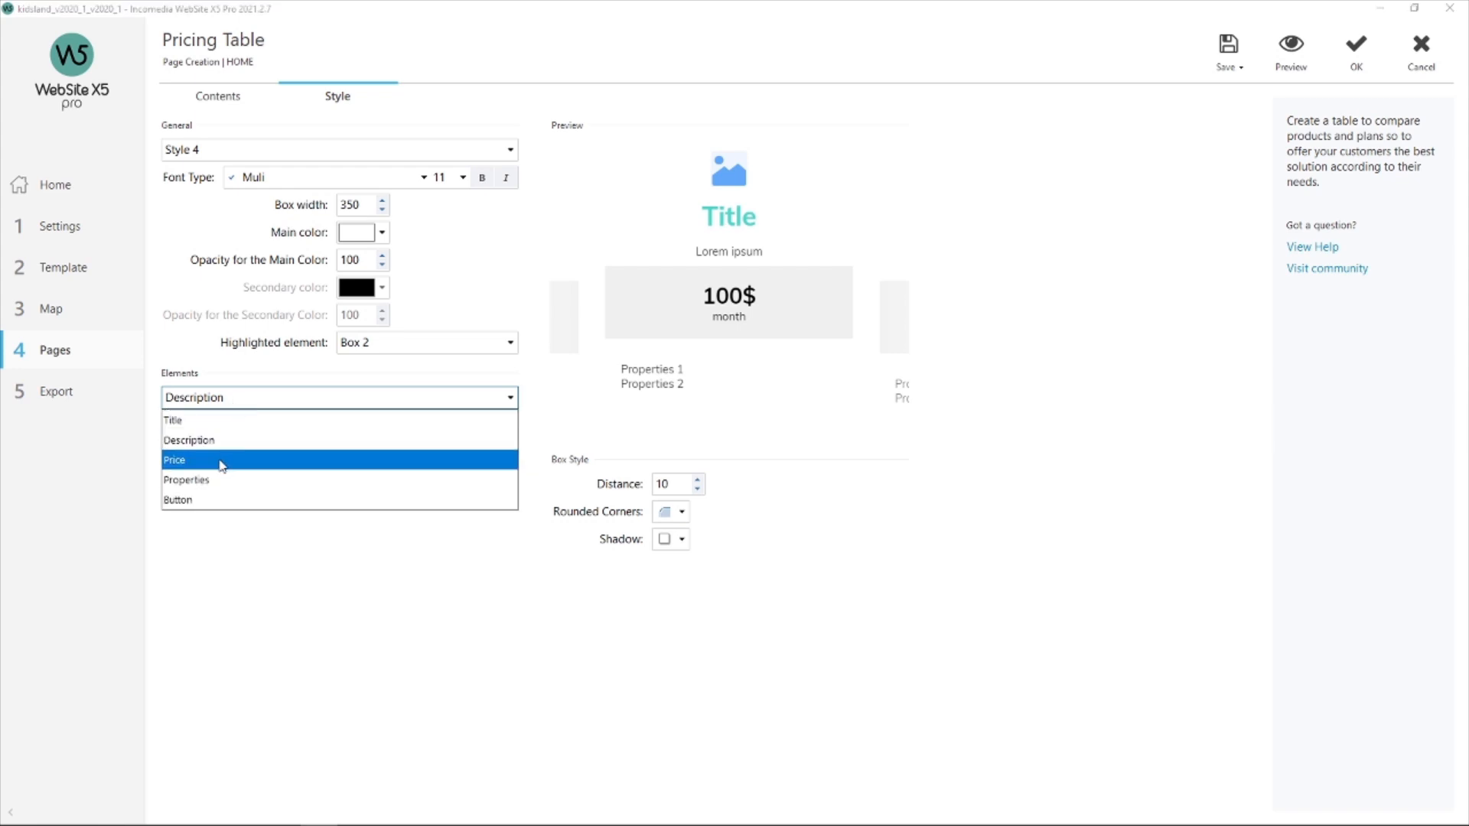
click(224, 462)
click(260, 404)
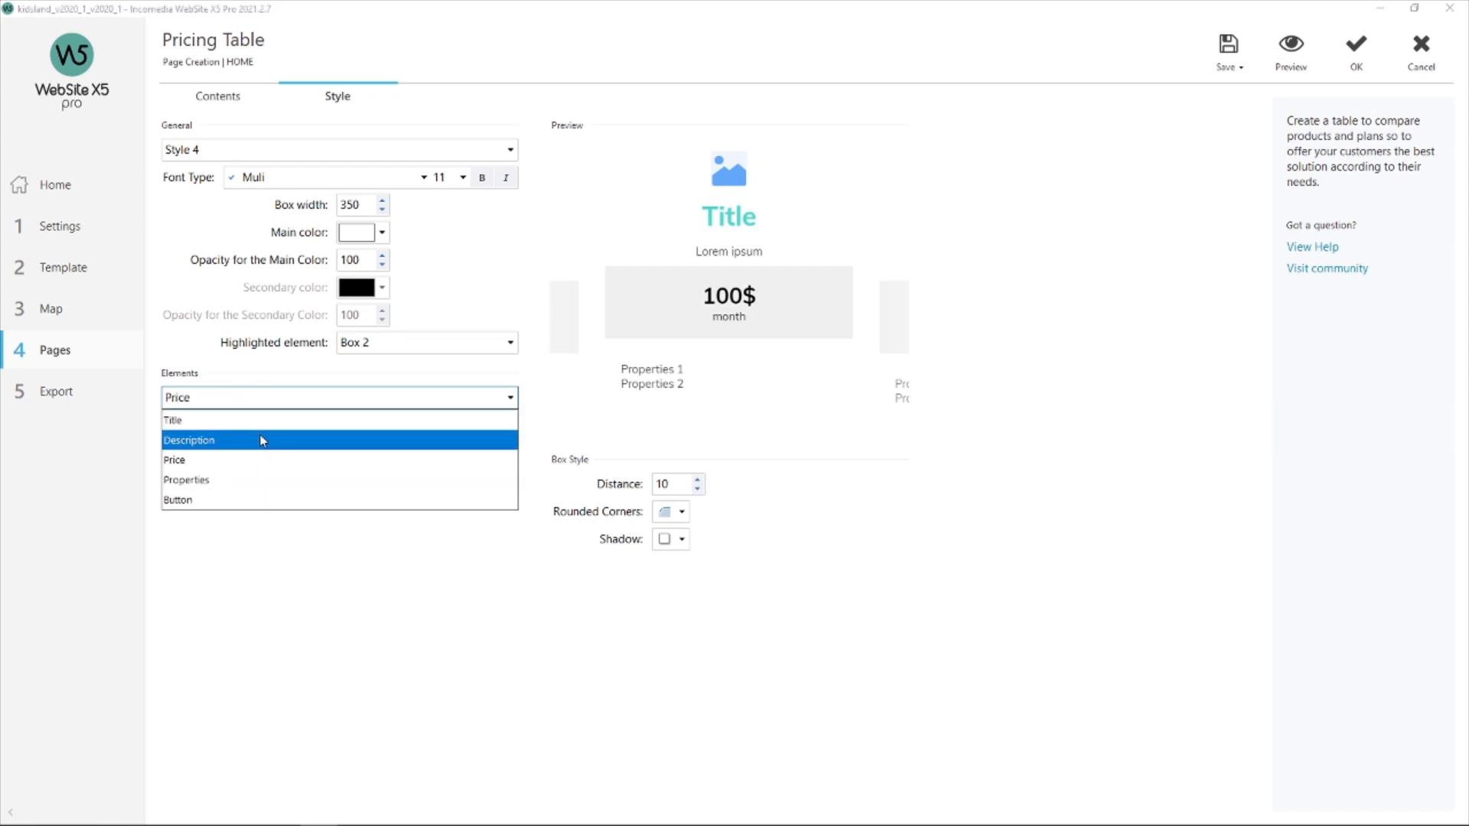
click(241, 479)
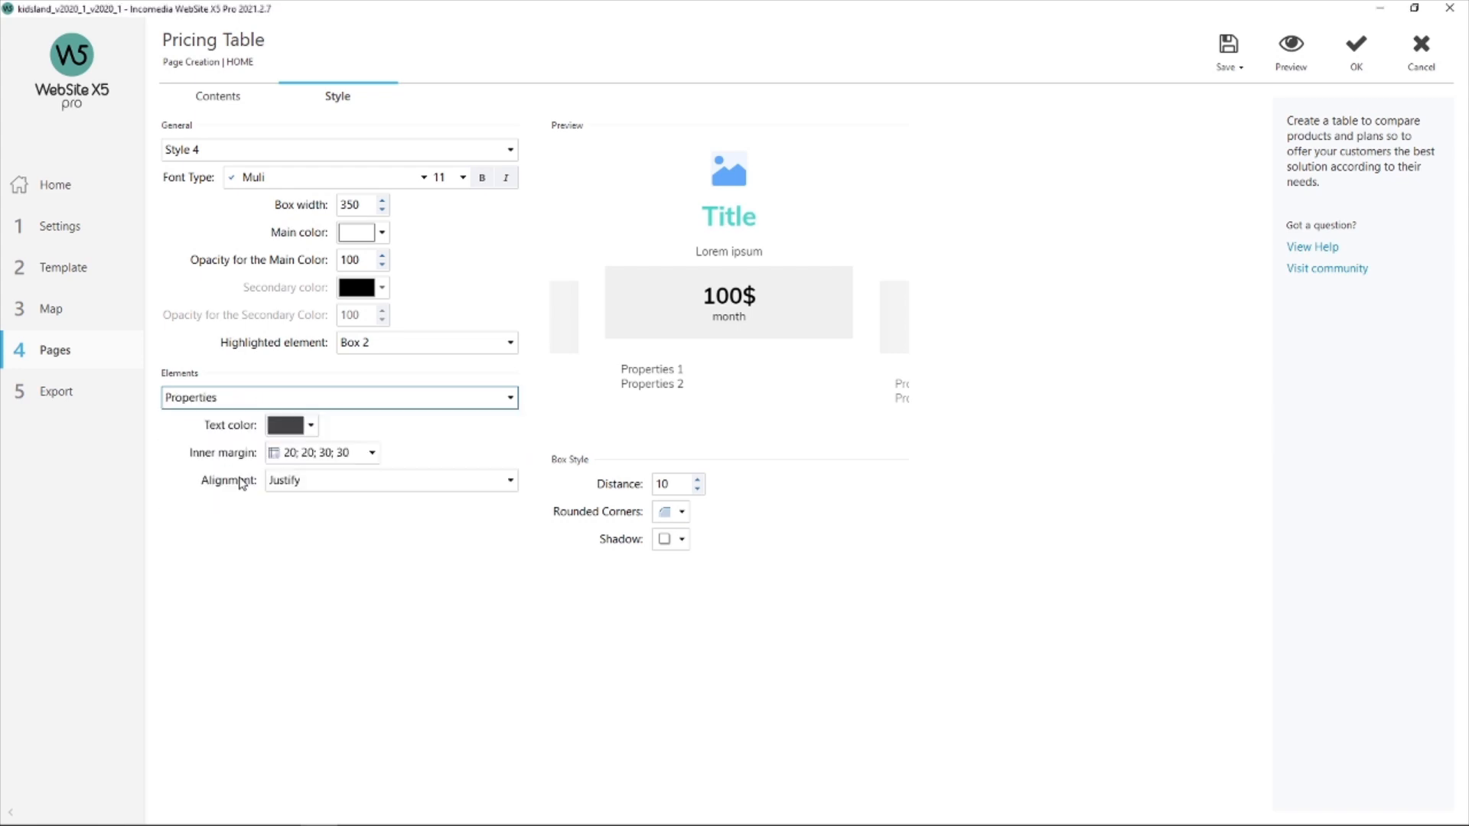
Review the Button element's style settings and alignment options, keeping Center.
click(226, 404)
click(213, 501)
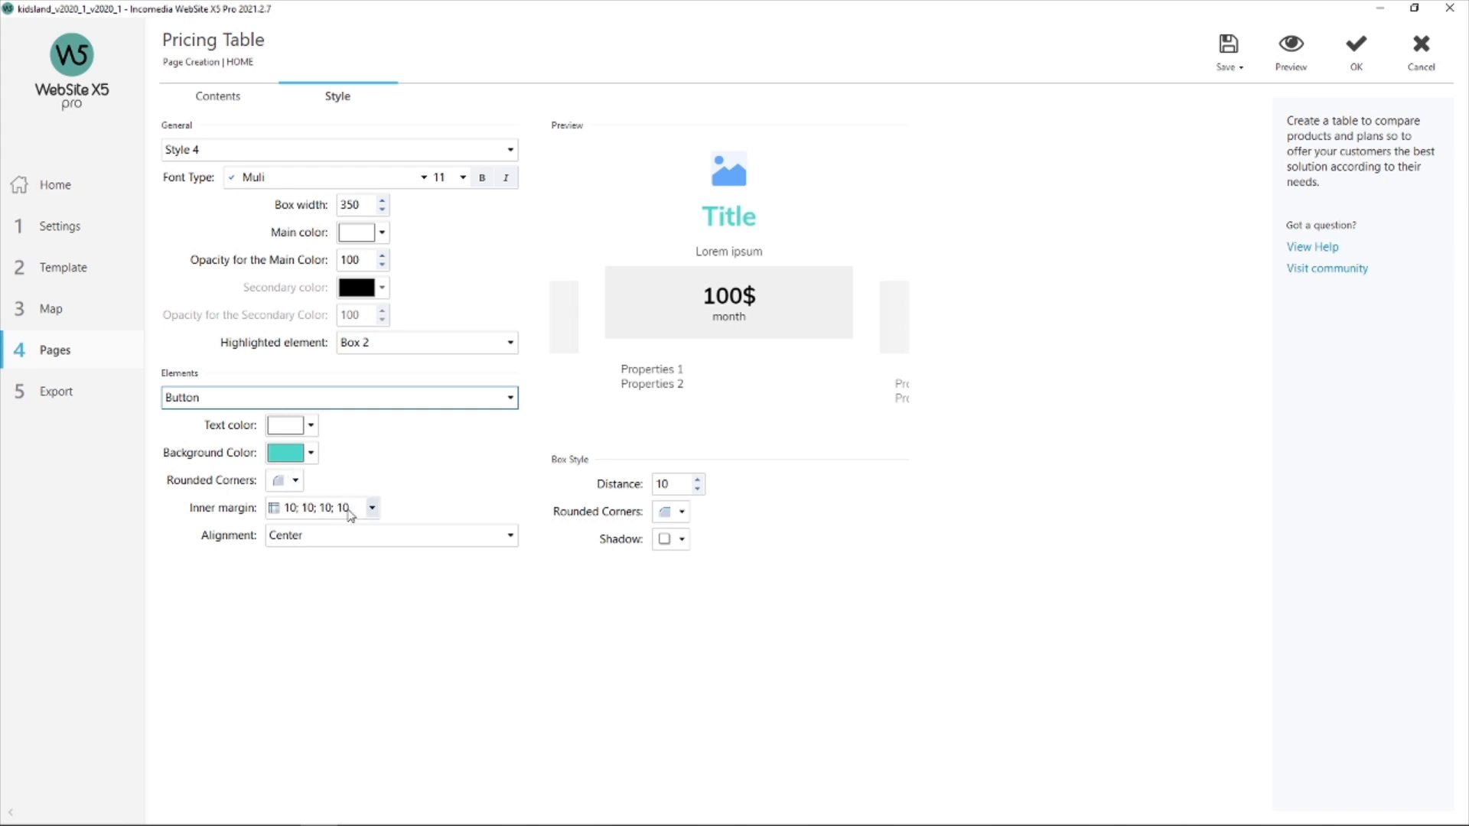
click(333, 545)
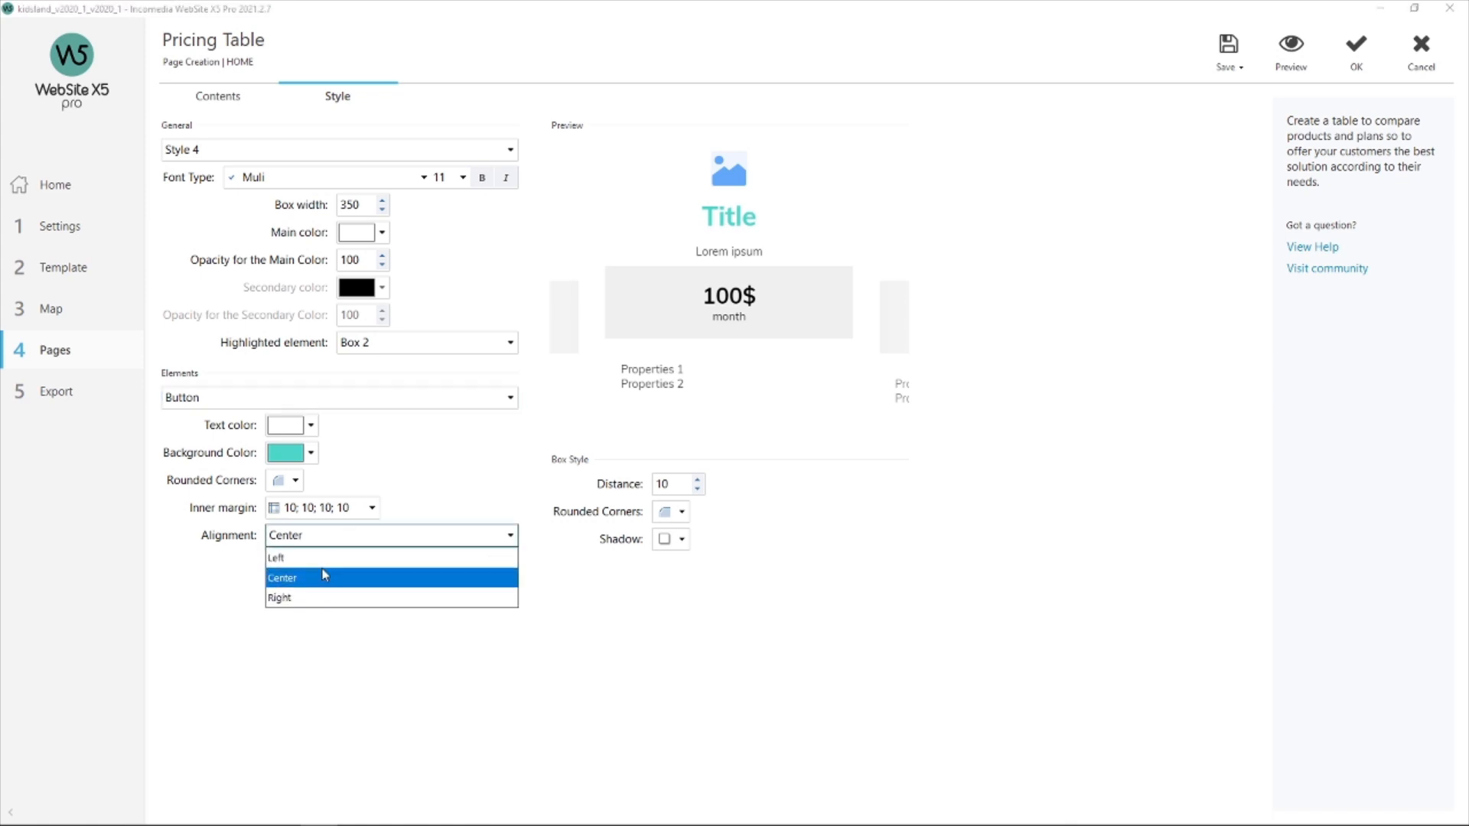
click(334, 651)
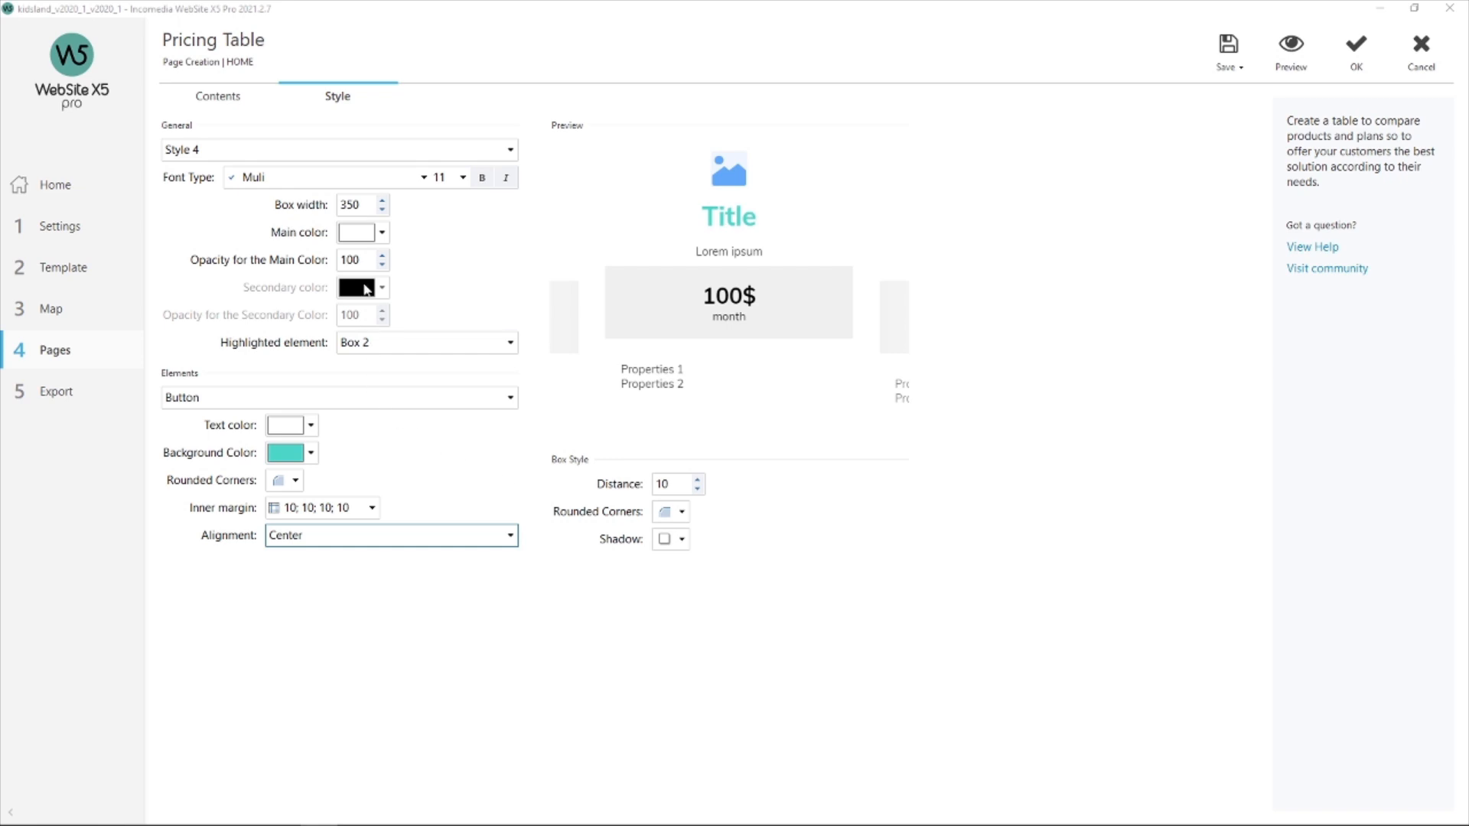
Set the pricing boxes' main color to black, try a corner radius of 30, and set all corners to 0.
click(382, 233)
click(351, 283)
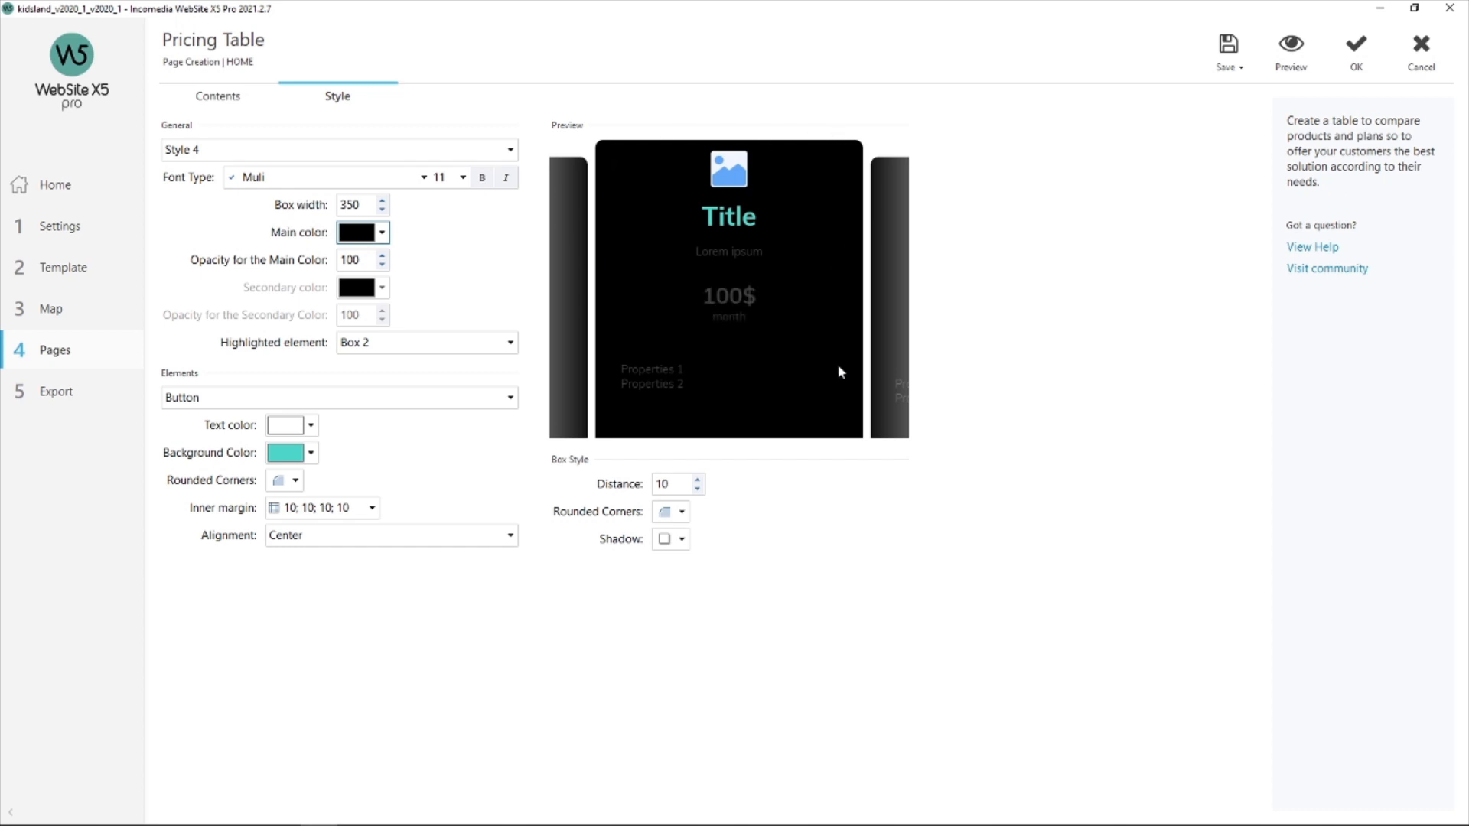
click(683, 512)
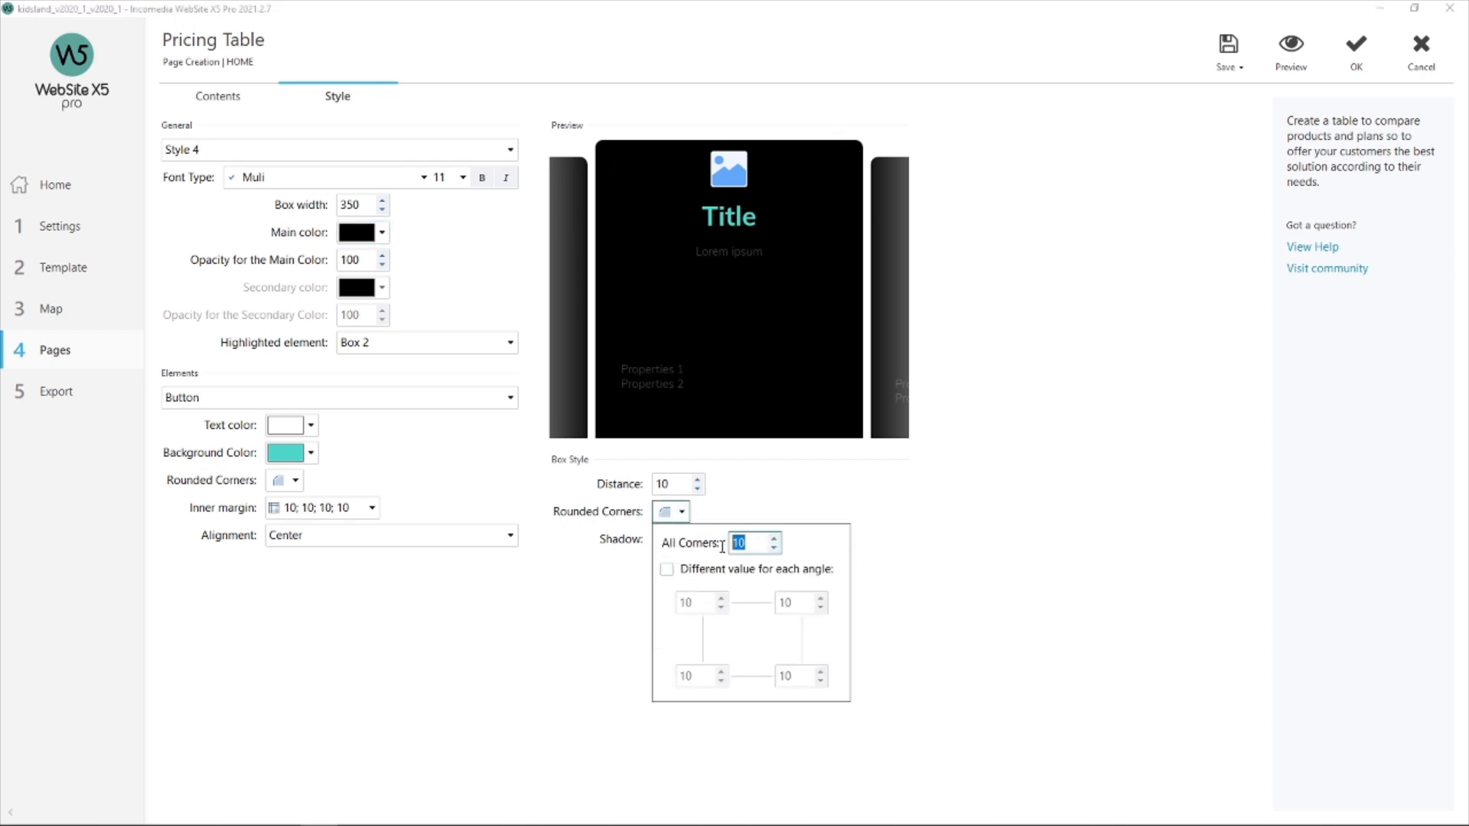
text(30)
drag(759, 540, 695, 557)
text(0)
click(660, 496)
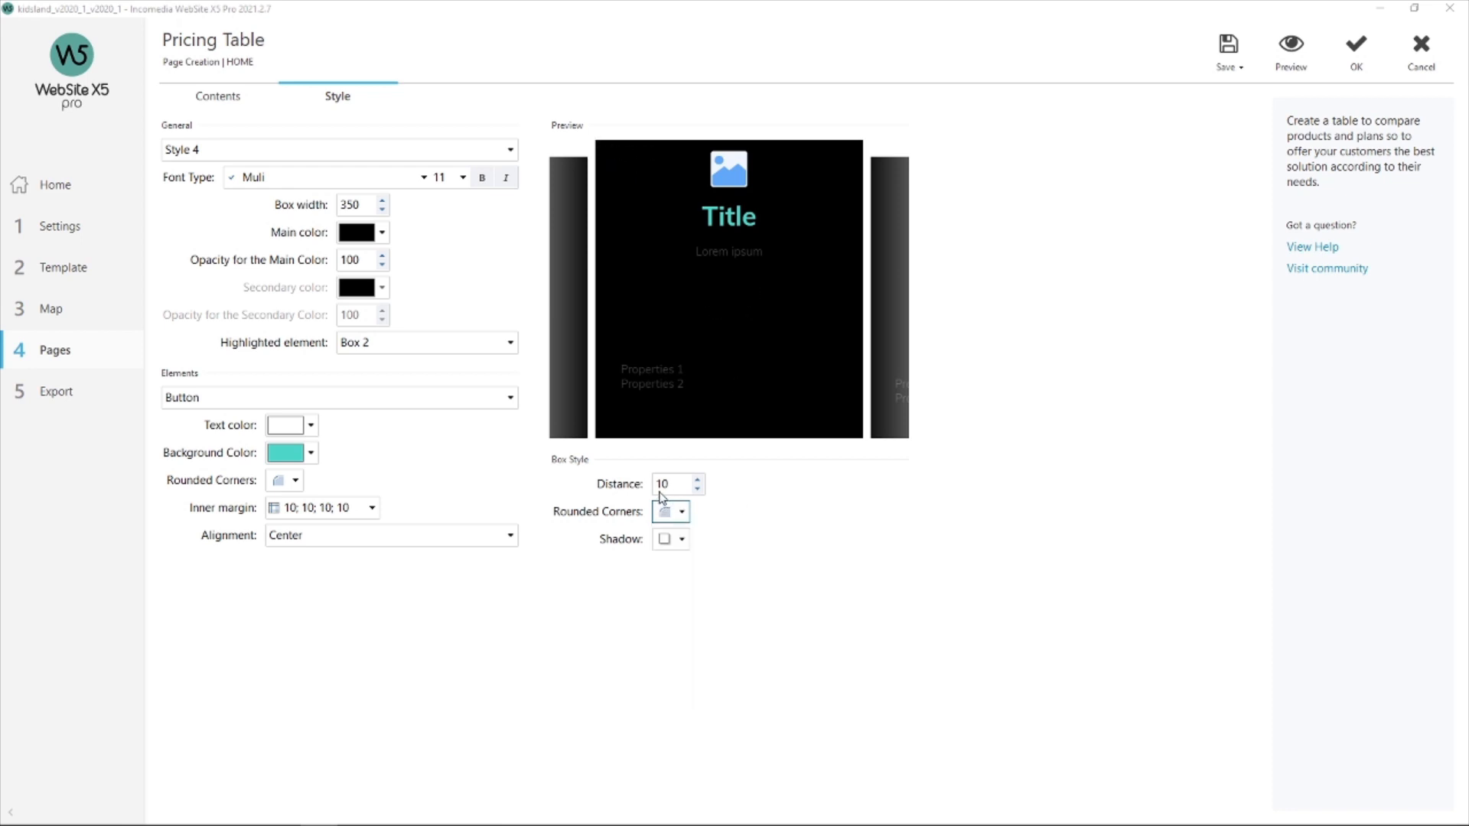
Try a distance of 0 between the pricing boxes and check the shadow options.
double_click(675, 484)
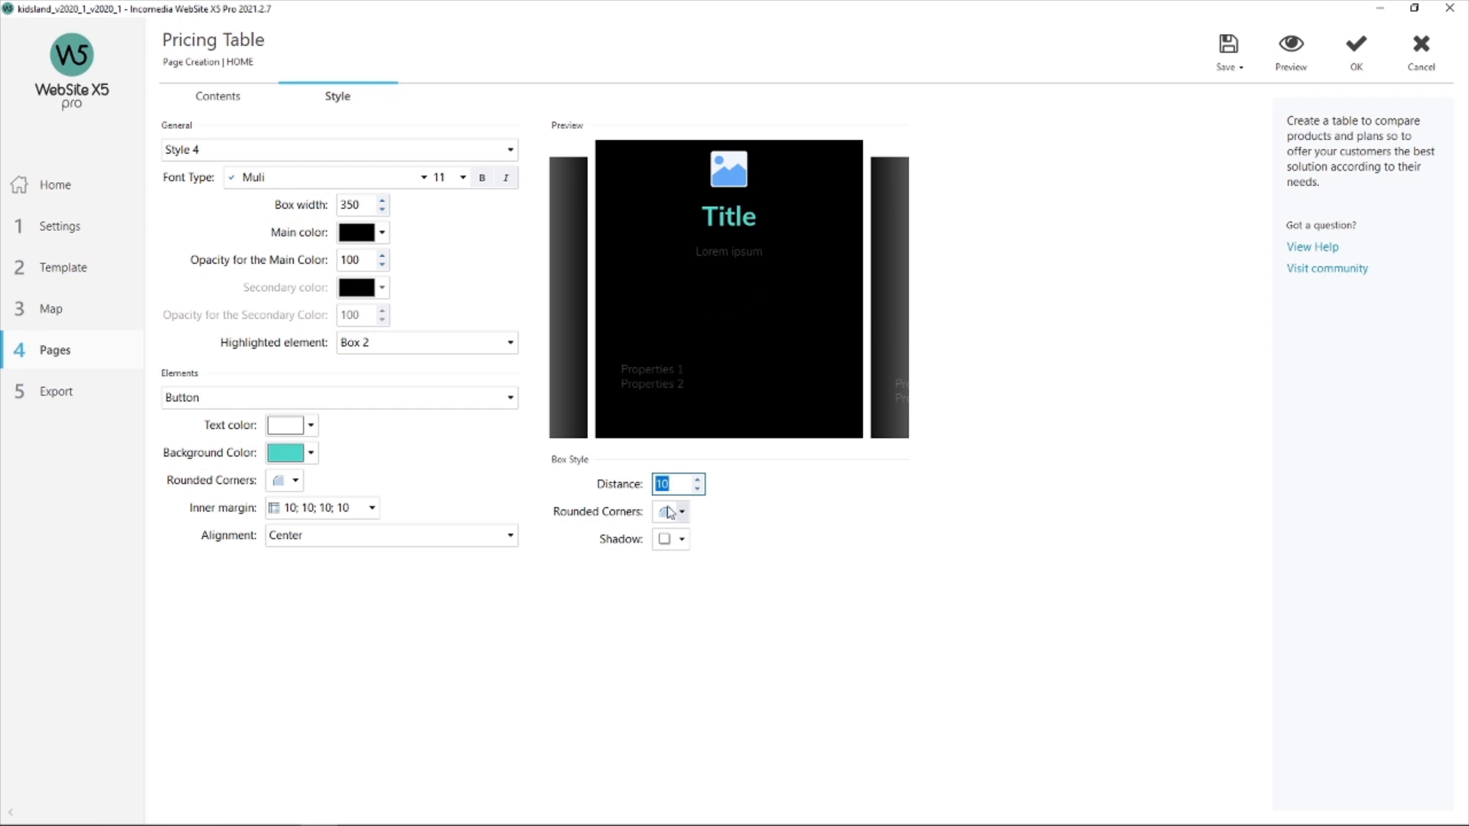
text(0)
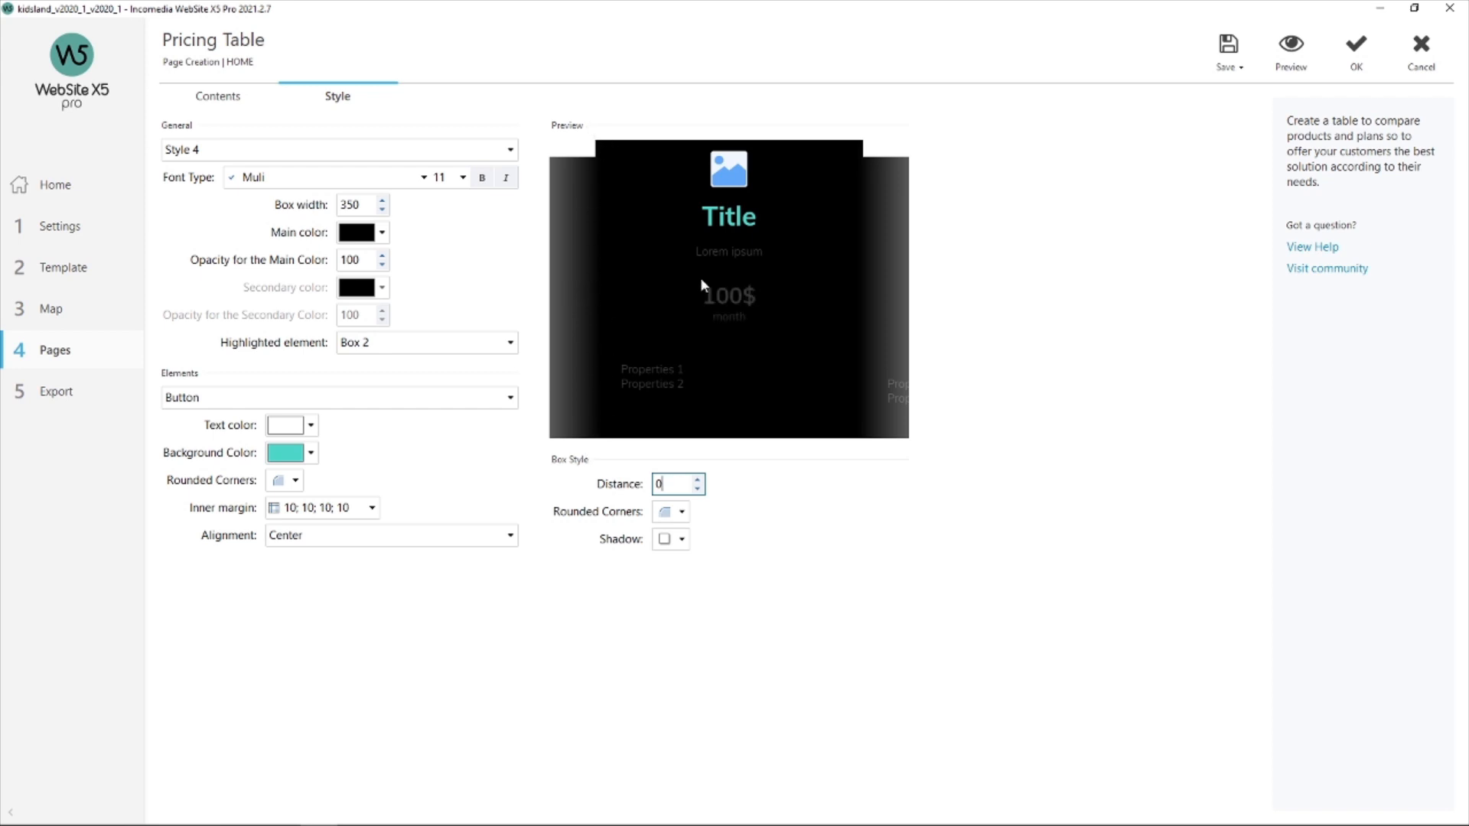
click(682, 540)
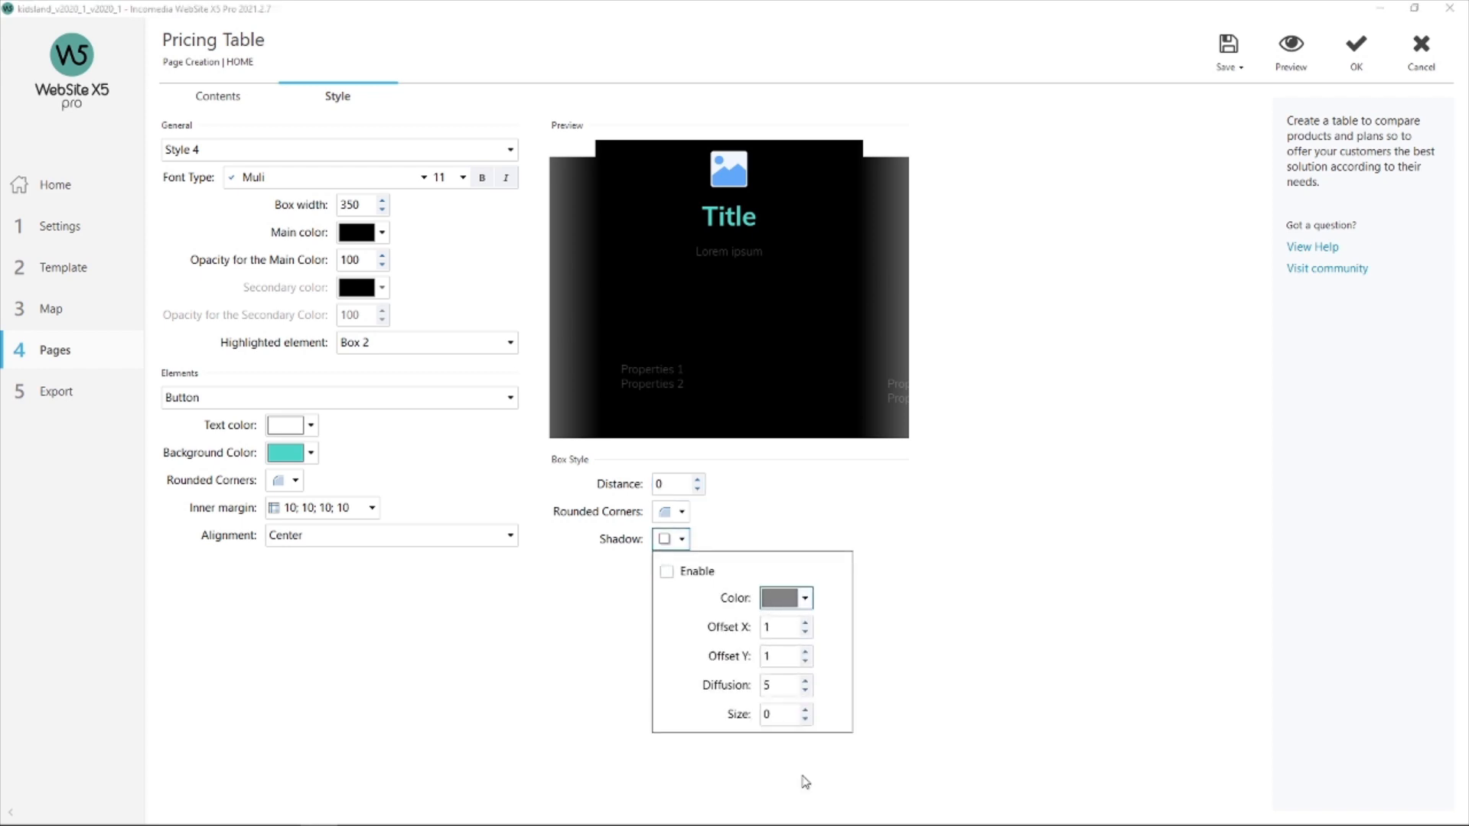
Set the distance between the boxes back to 10 and the main color back to white.
click(650, 485)
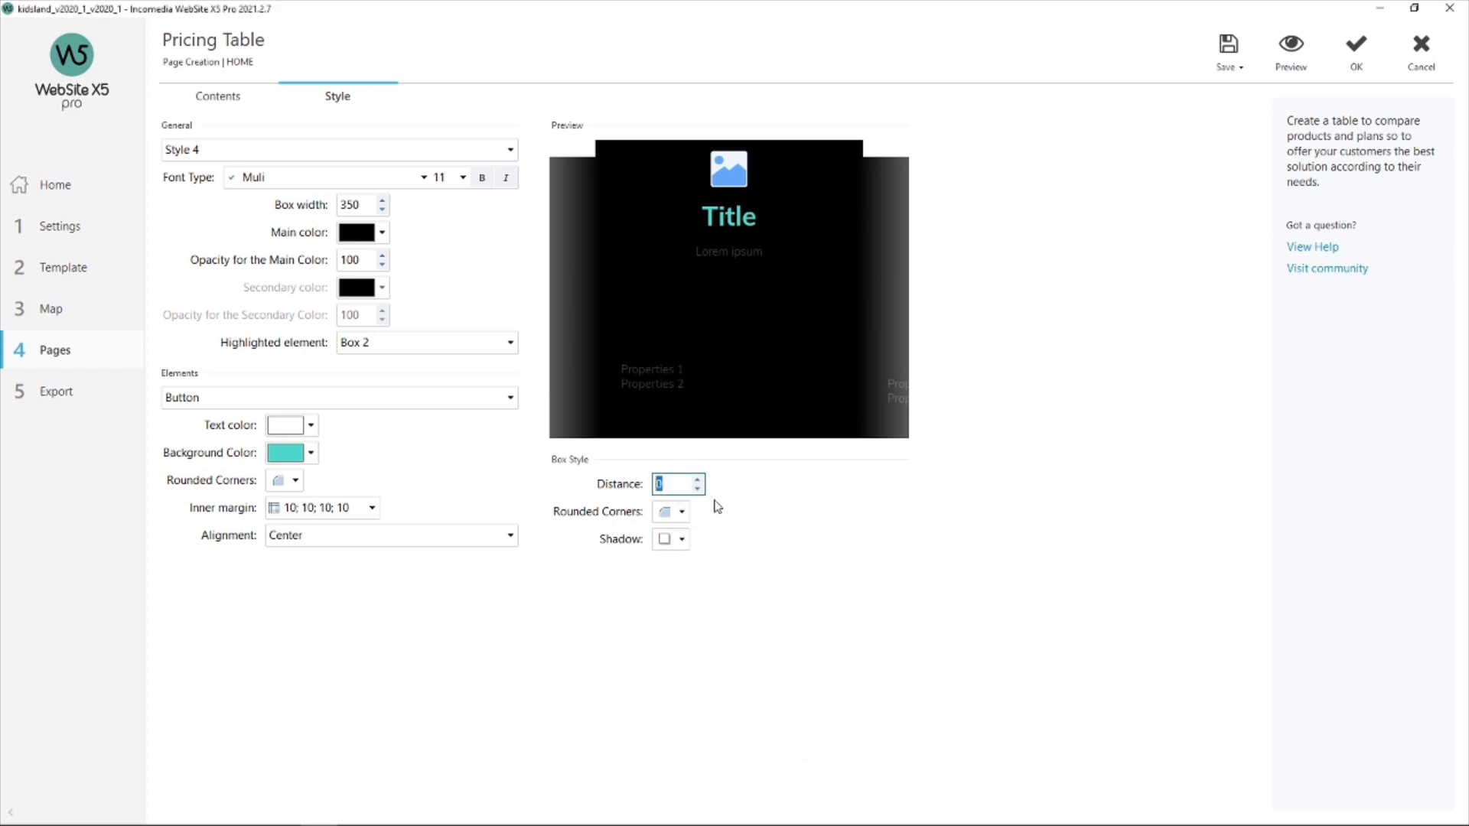
text(1)
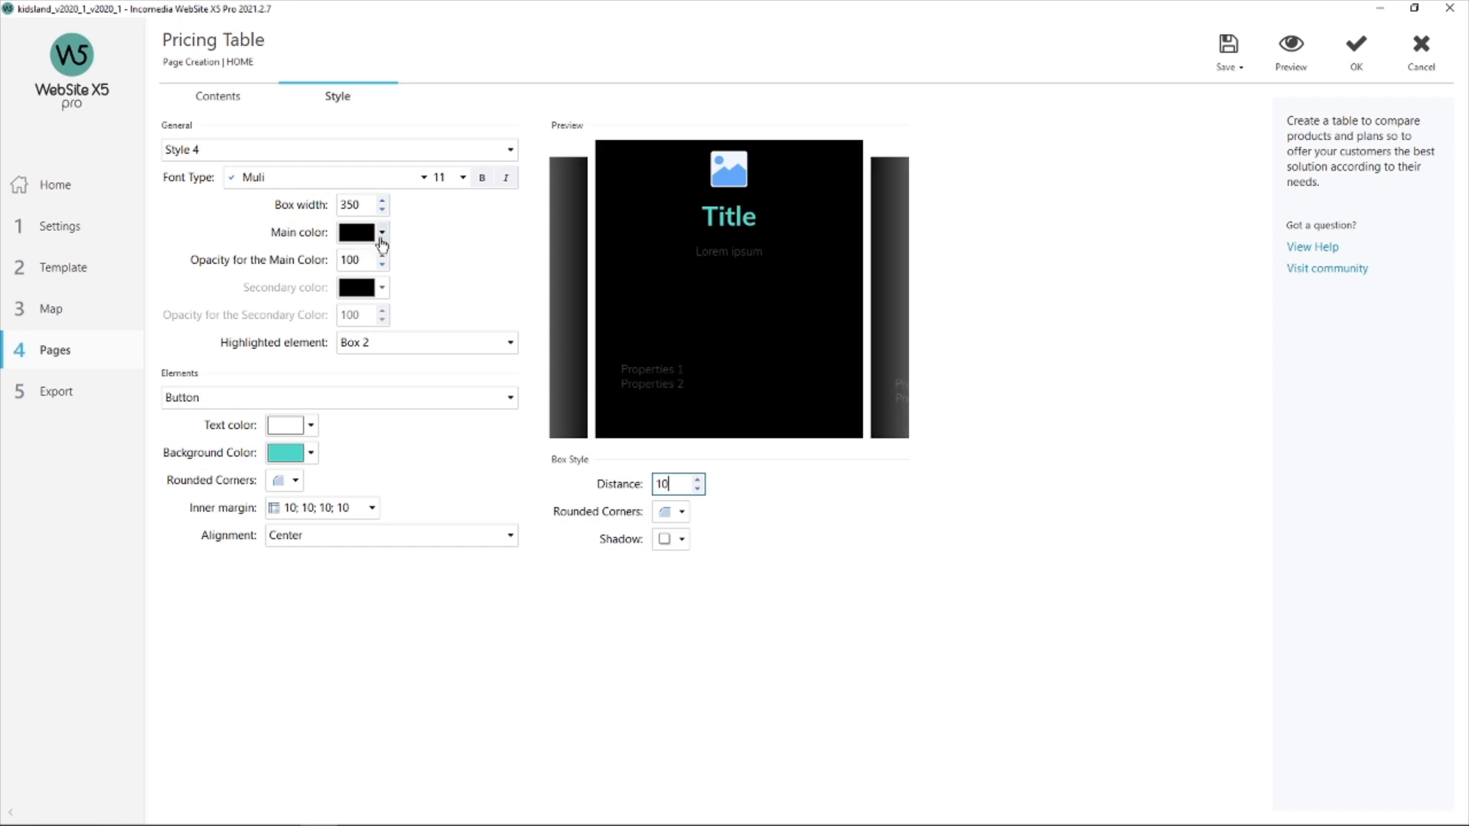
click(382, 232)
click(488, 283)
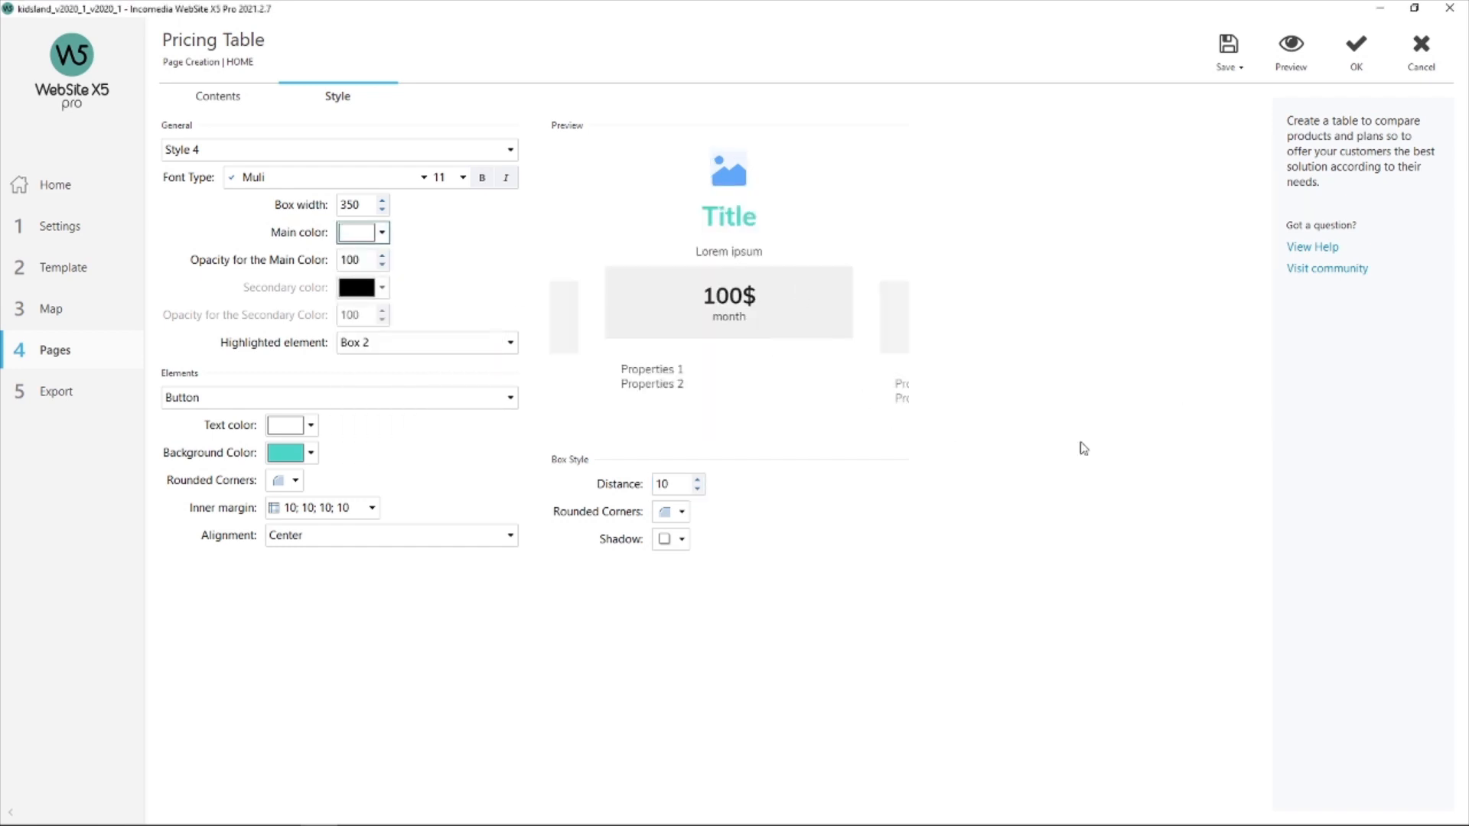
Preview the home page and examine the pricing table's three boxes.
click(1290, 54)
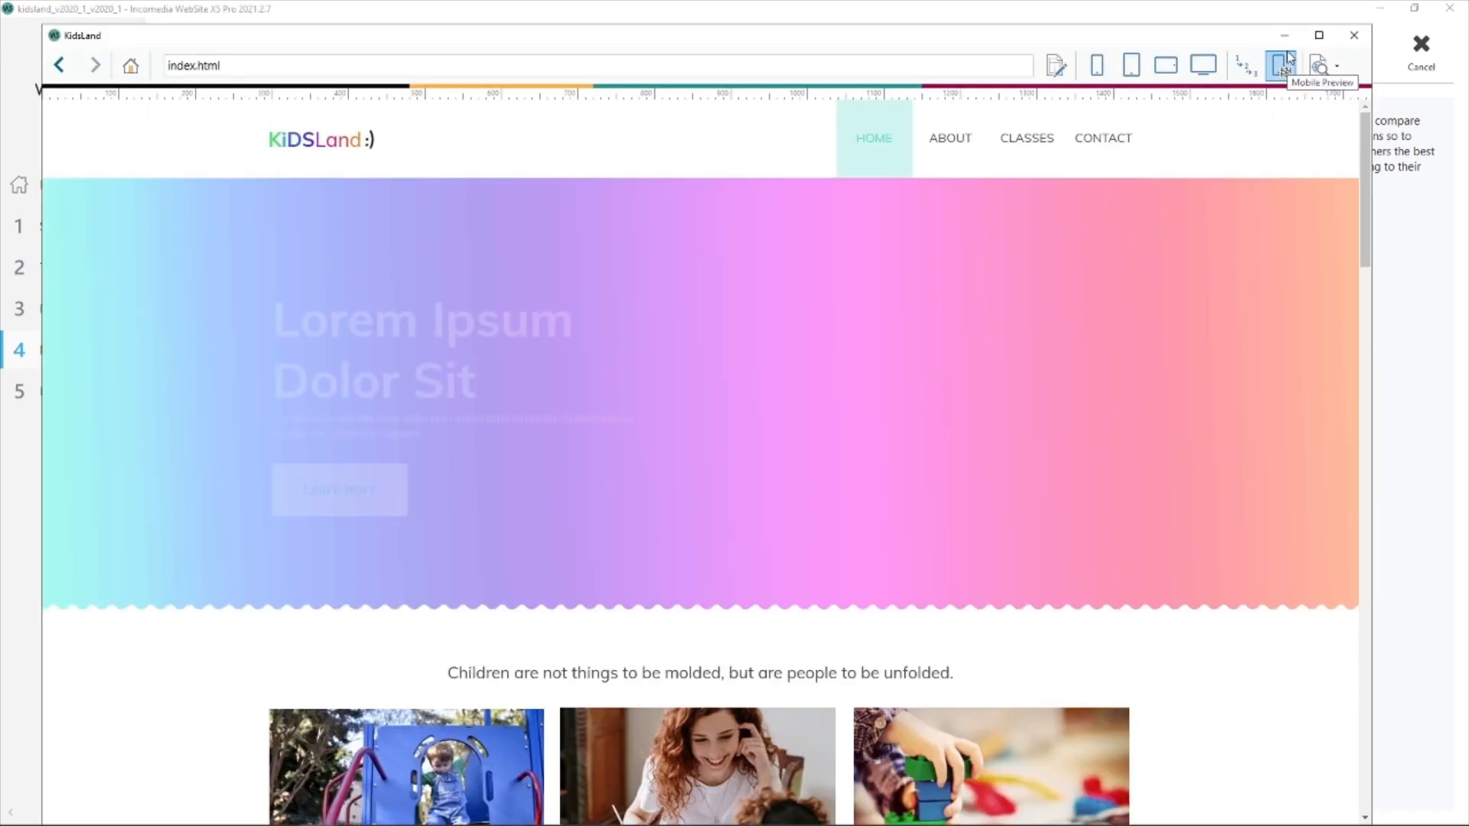
scroll(1366, 191, down, 2)
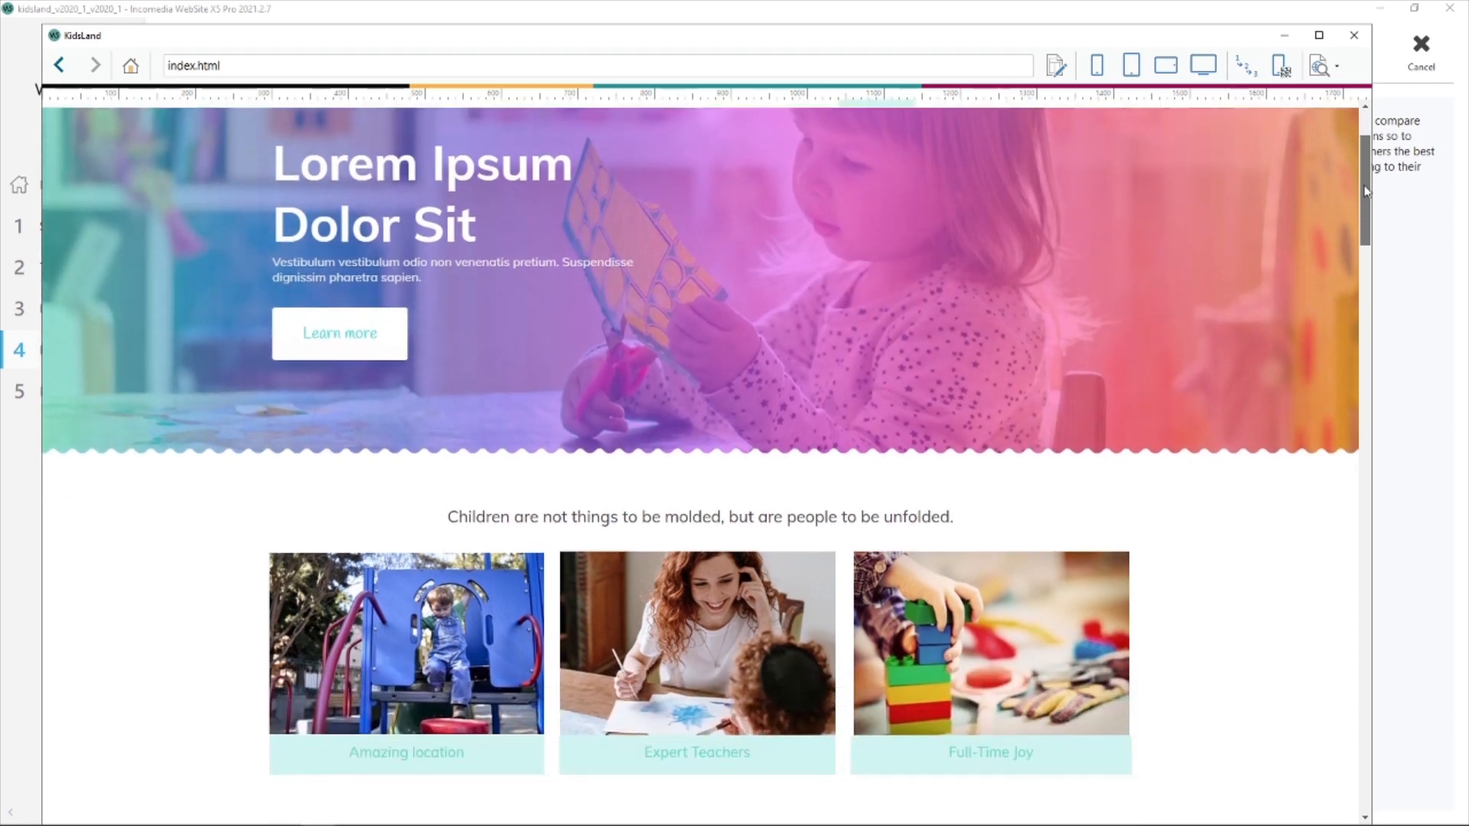
drag(1366, 191, 1365, 354)
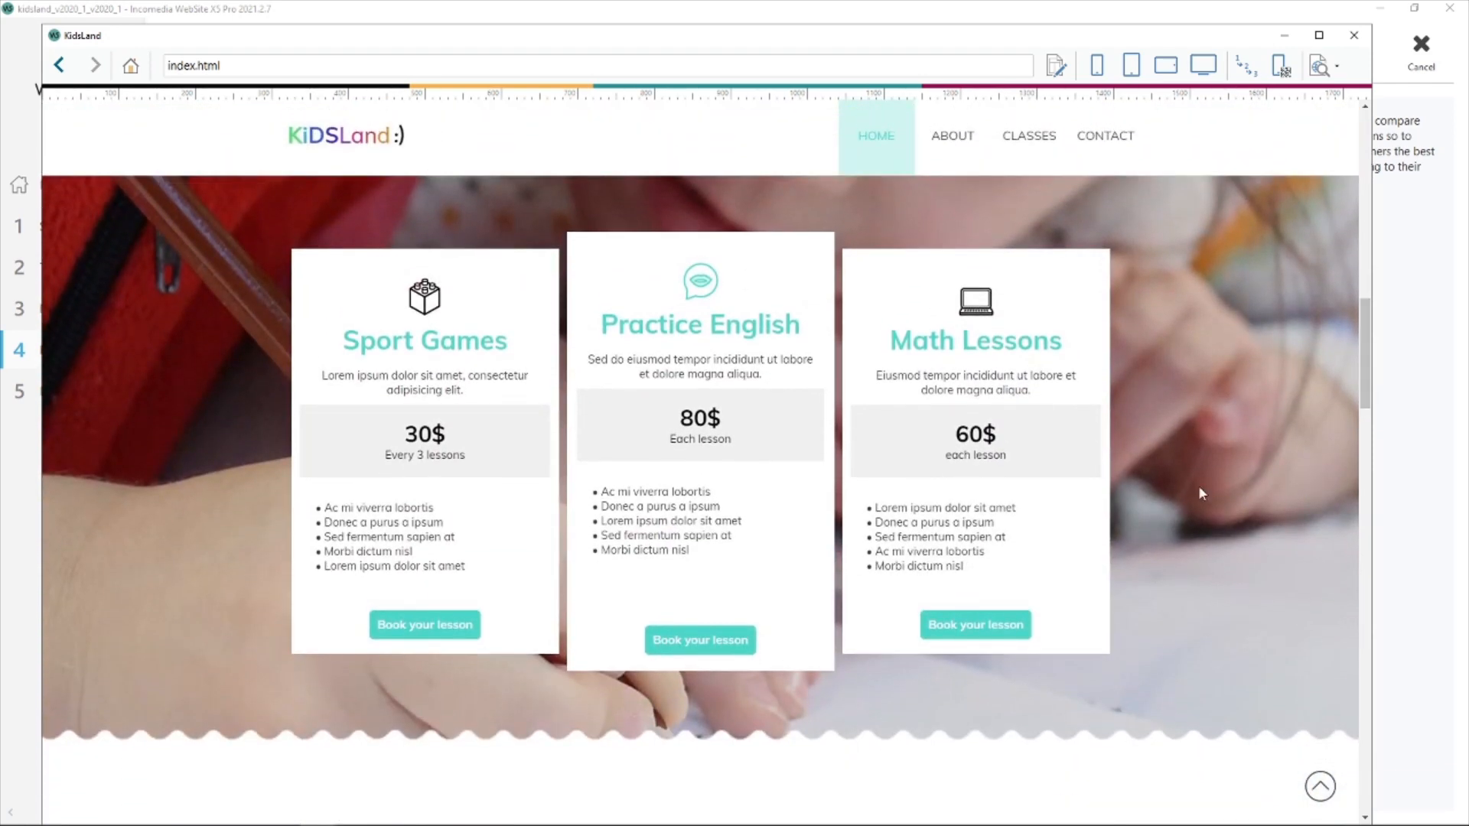